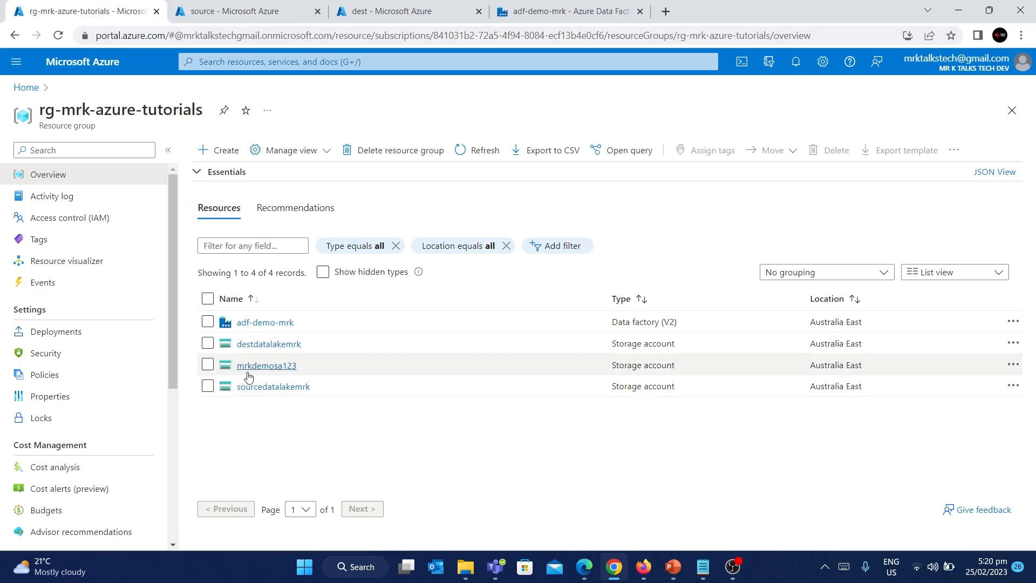
Examine the contents of the source container in sourcedatalakemrk and the dest container in destdatalakemrk
click(234, 10)
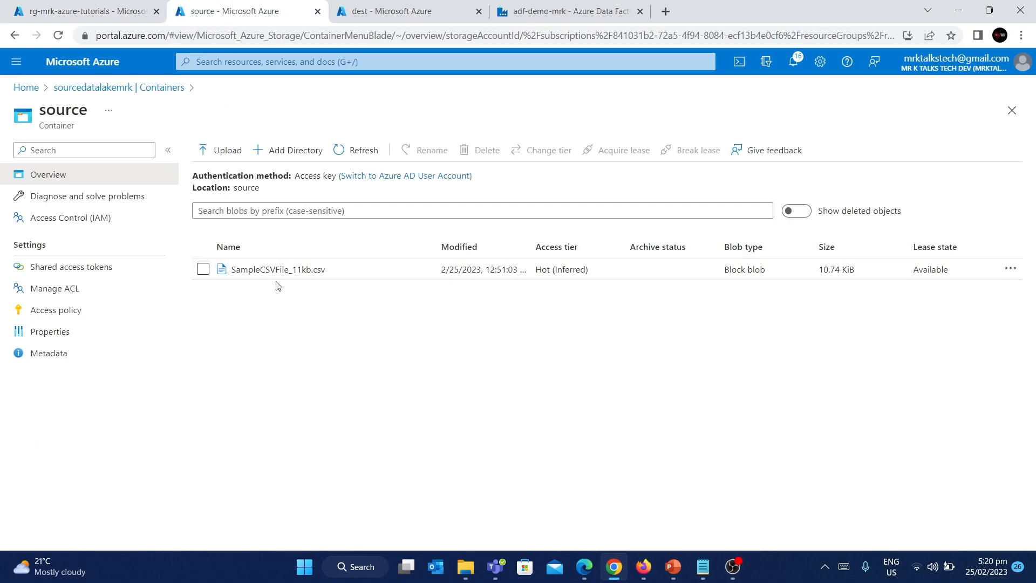
double_click(249, 188)
click(321, 403)
click(423, 6)
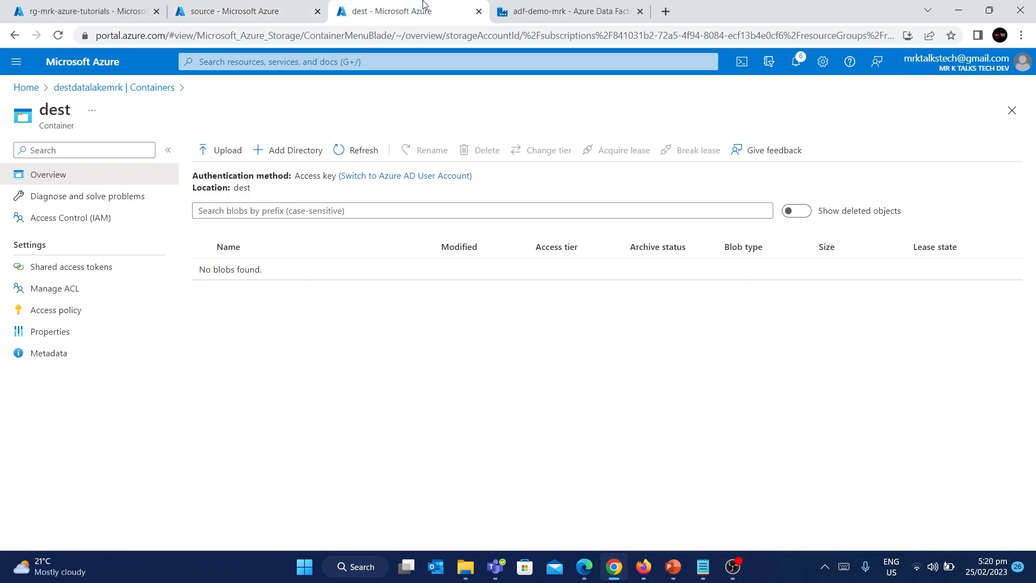
double_click(245, 189)
click(235, 398)
click(265, 7)
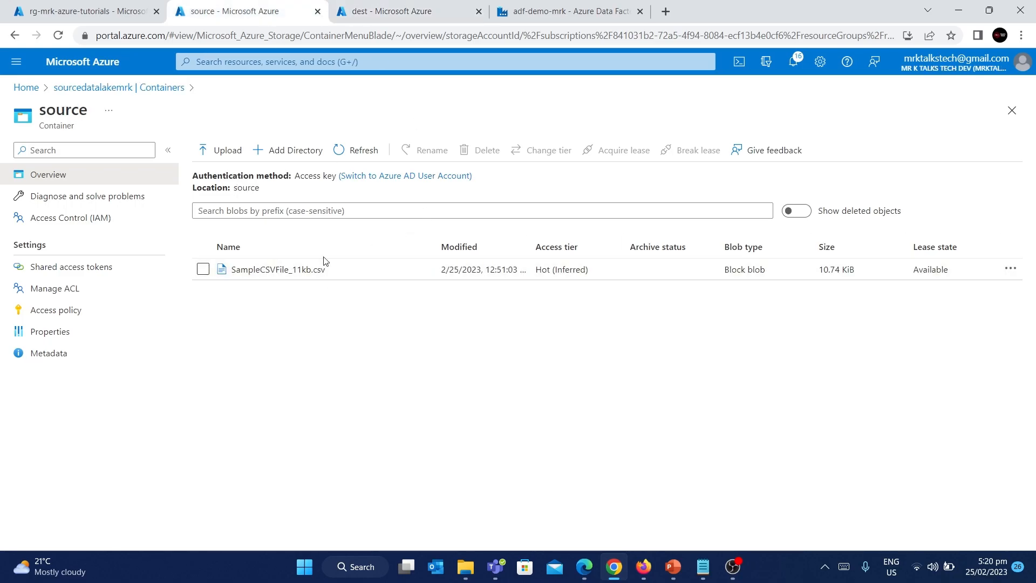
click(400, 8)
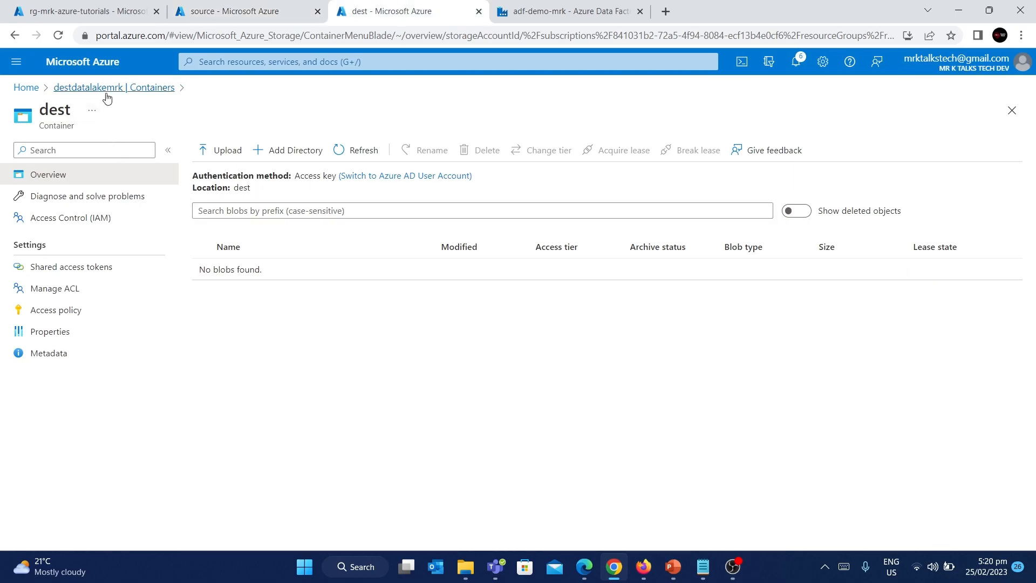
double_click(241, 188)
click(316, 335)
In the adf-demo-mrk data factory, start the Copy Data tool and accept the built-in copy task with the run once now schedule
click(567, 14)
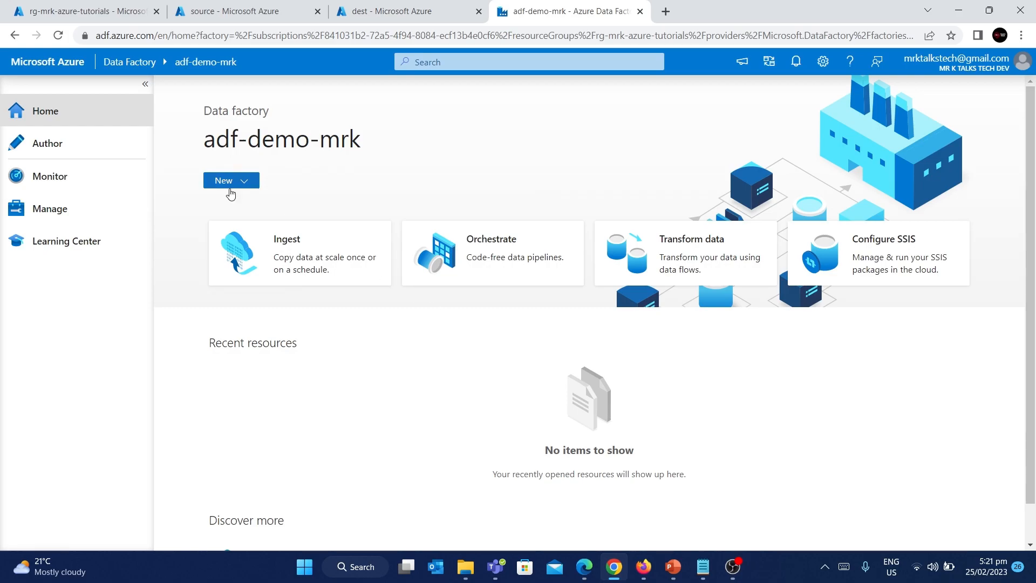
click(80, 143)
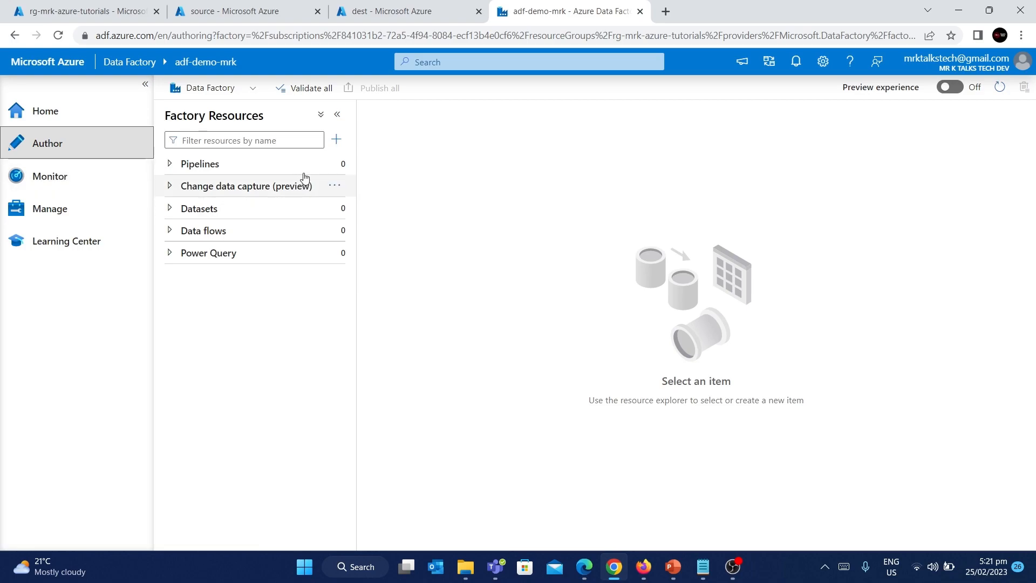
click(337, 143)
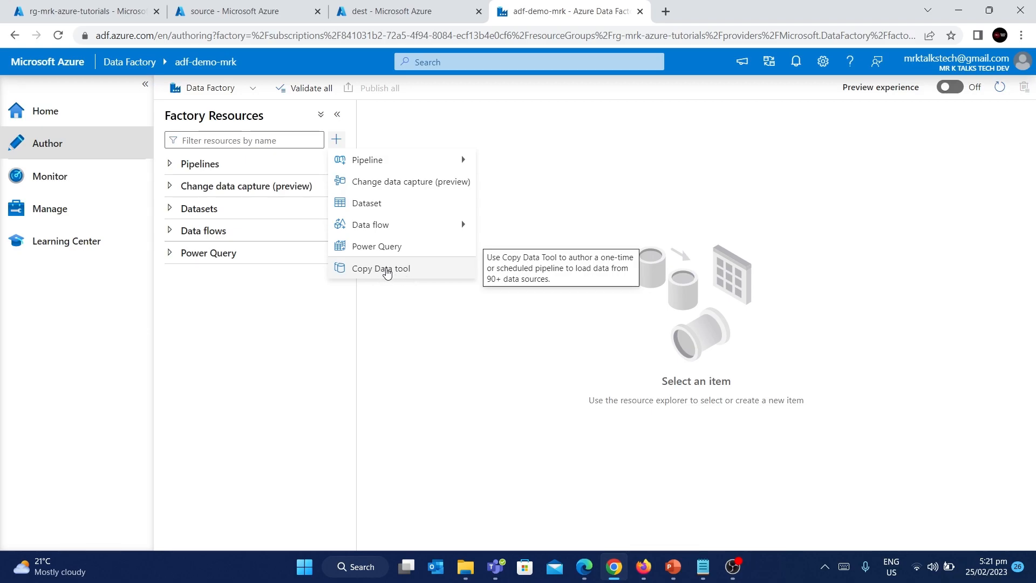
click(387, 271)
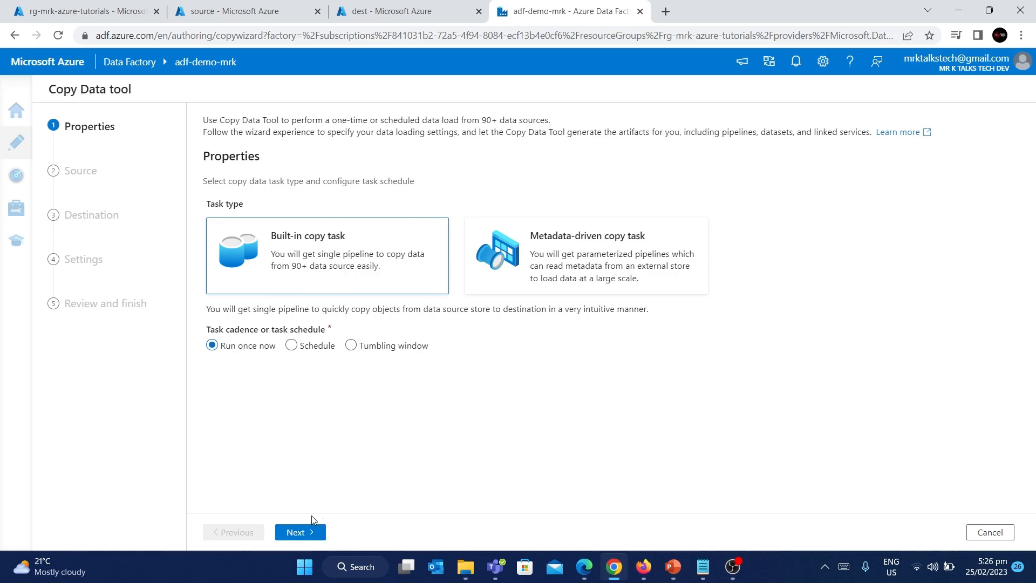
click(304, 533)
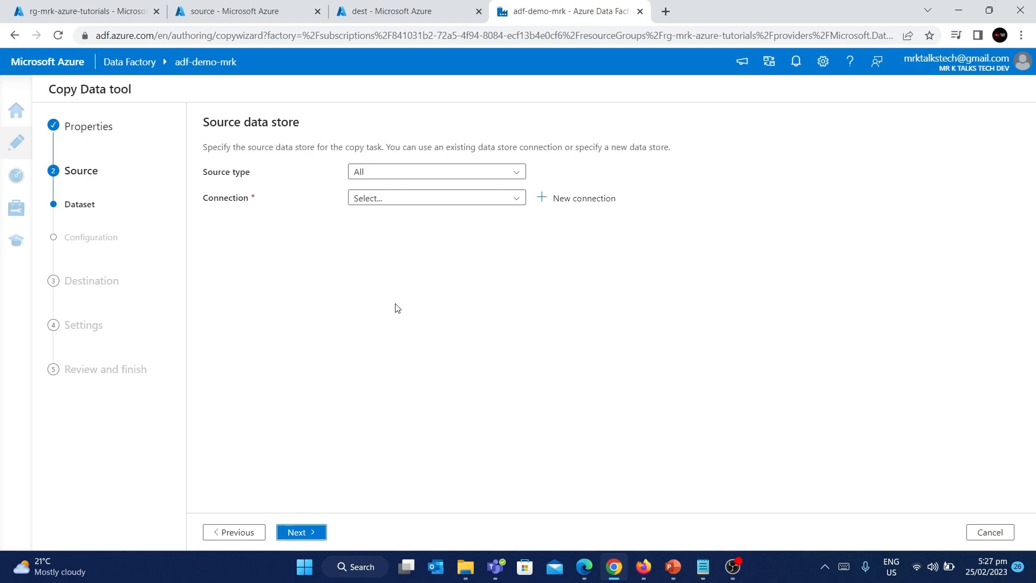
Set the source type to Azure Data Lake Storage Gen2 and begin a new connection for it
click(372, 172)
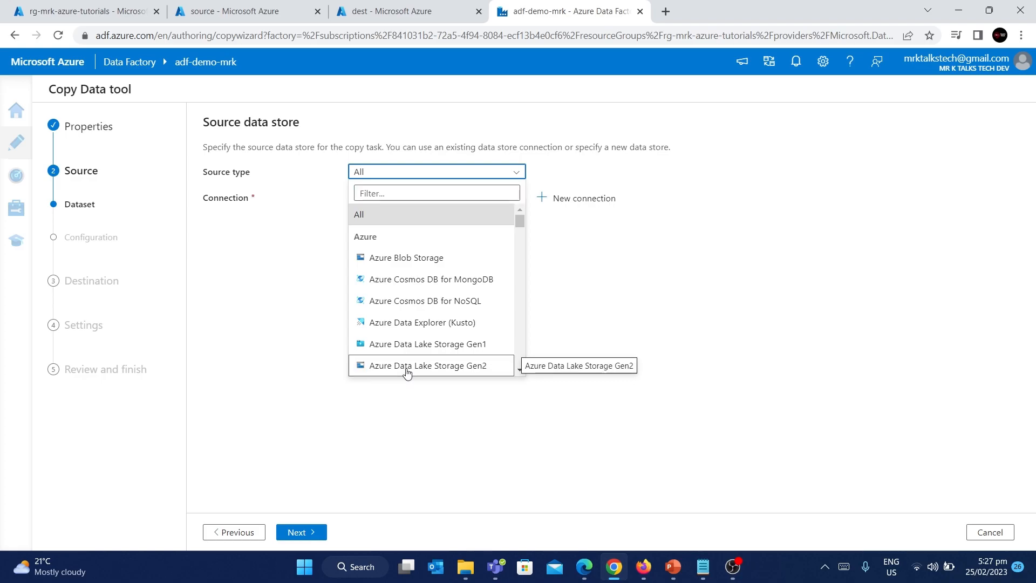
click(407, 371)
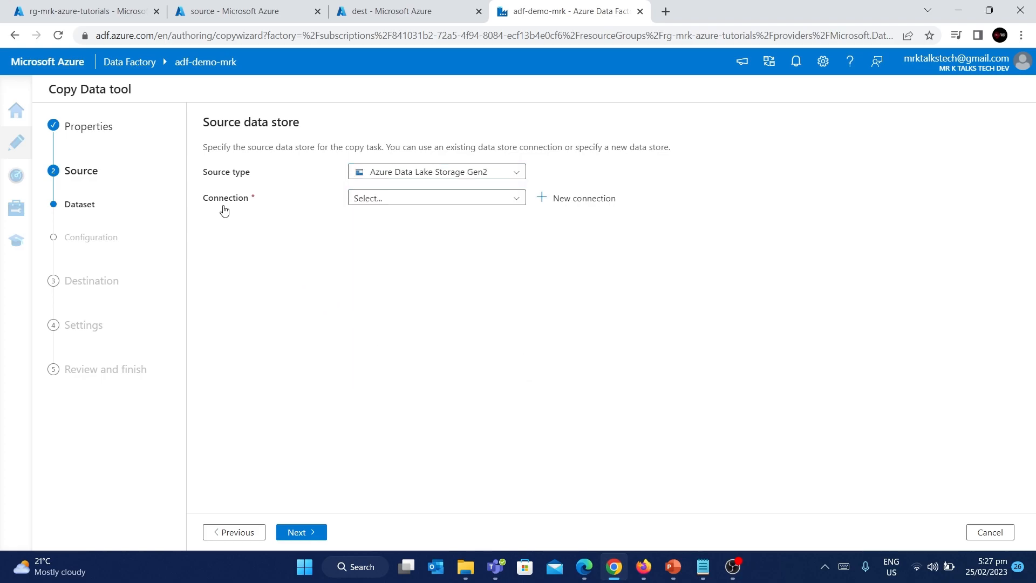
click(574, 200)
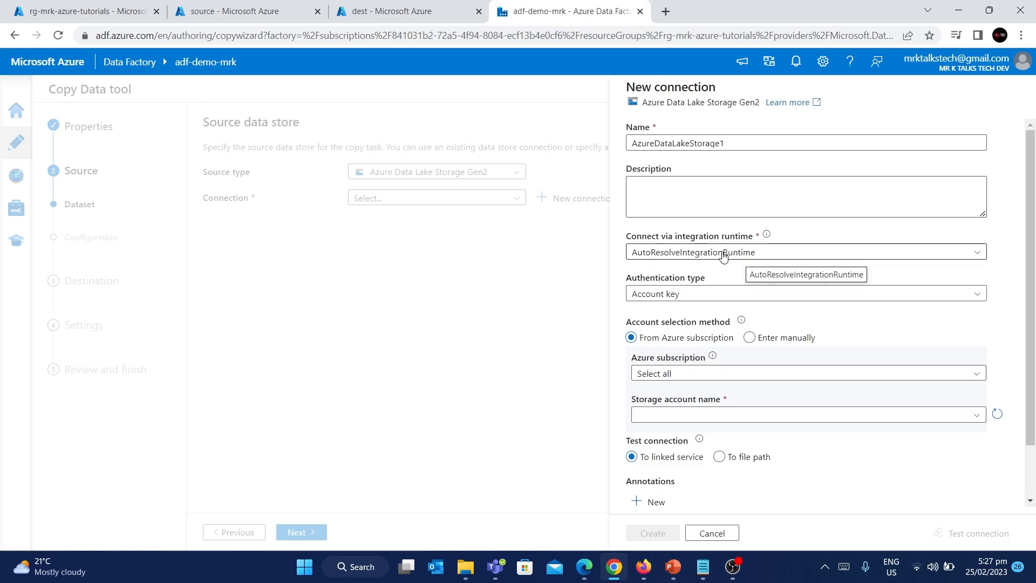
Name the new connection source_datalake
click(726, 143)
drag(727, 143, 614, 139)
key(BackSpace)
text(source_datalake)
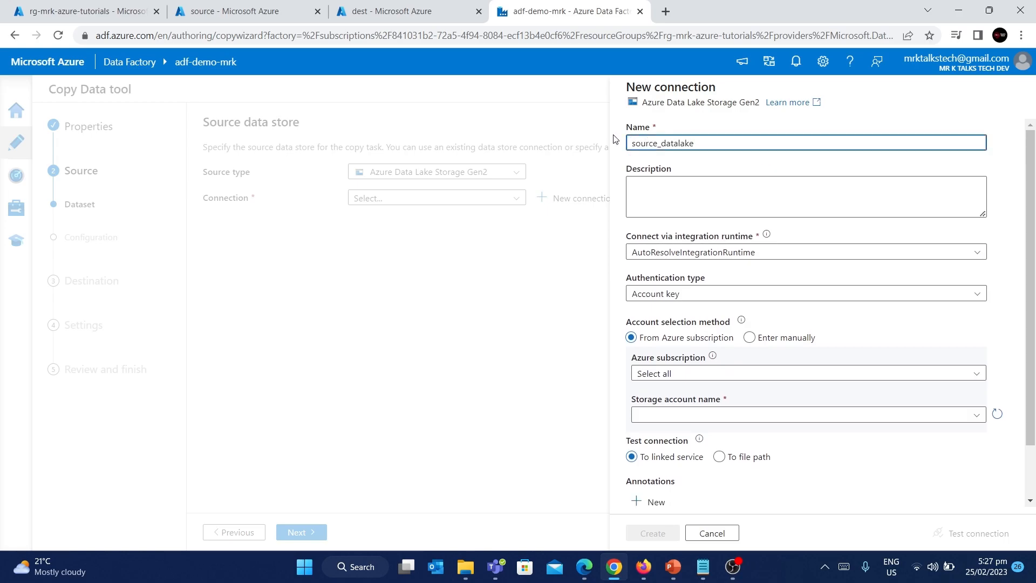
click(620, 245)
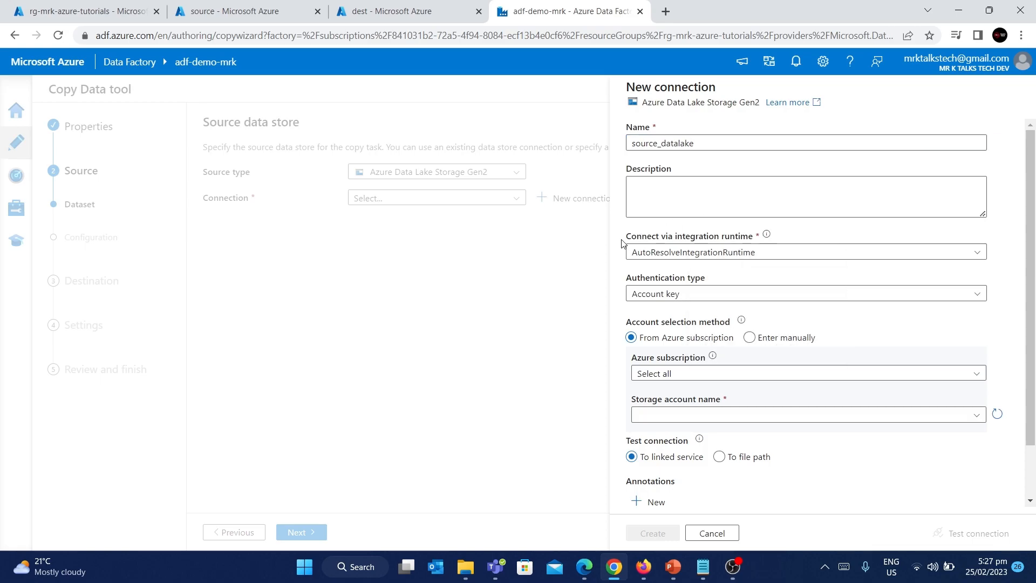
Select AutoResolveIntegrationRuntime as the connection's integration runtime and Account key as its authentication type
click(655, 254)
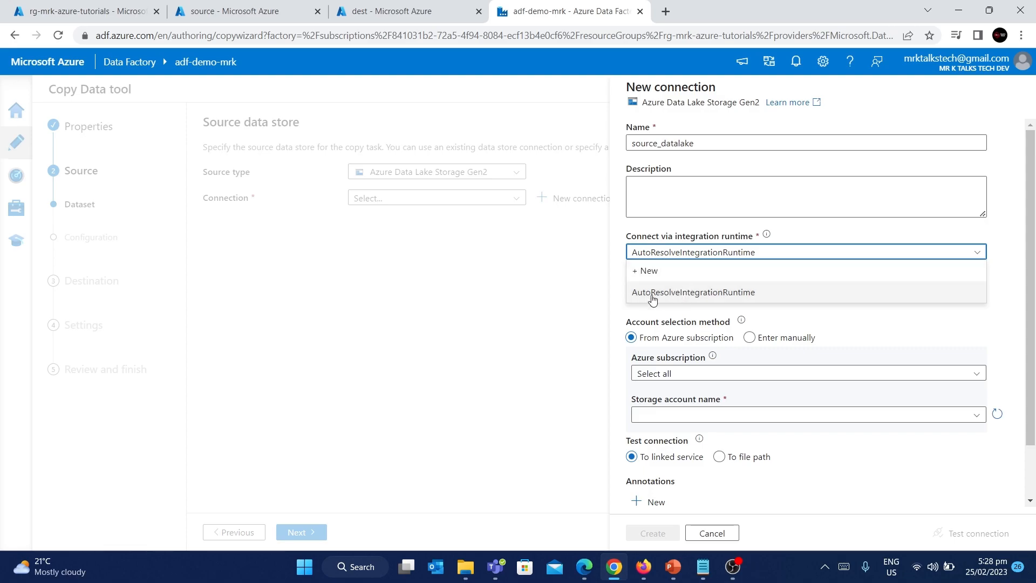
click(700, 294)
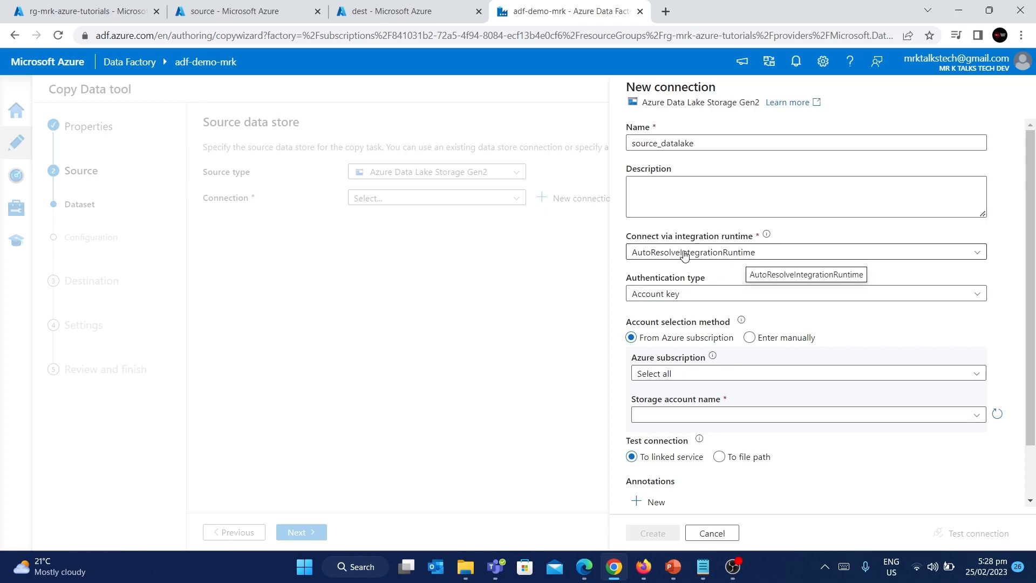
click(692, 142)
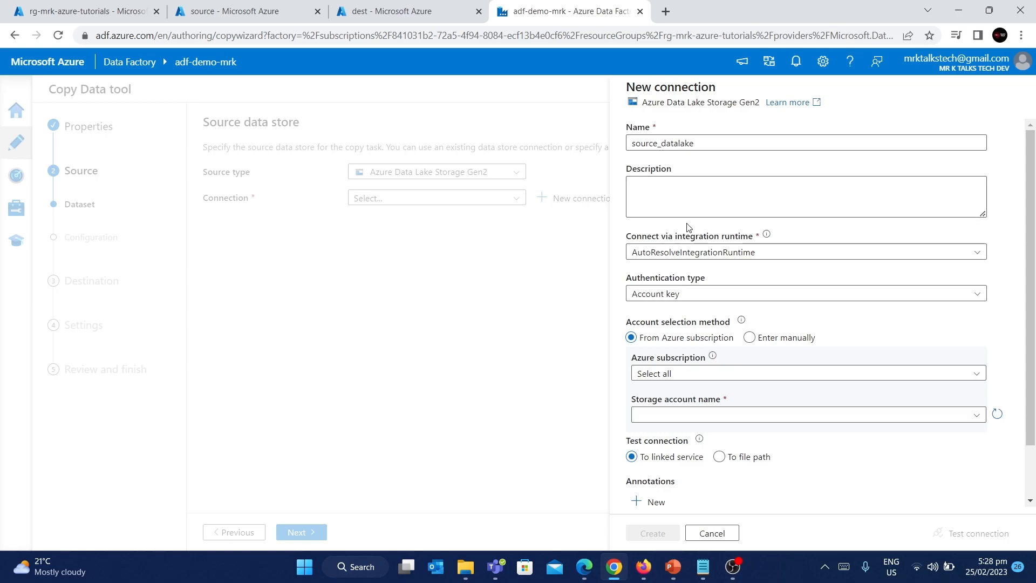
scroll(723, 272, down, 1)
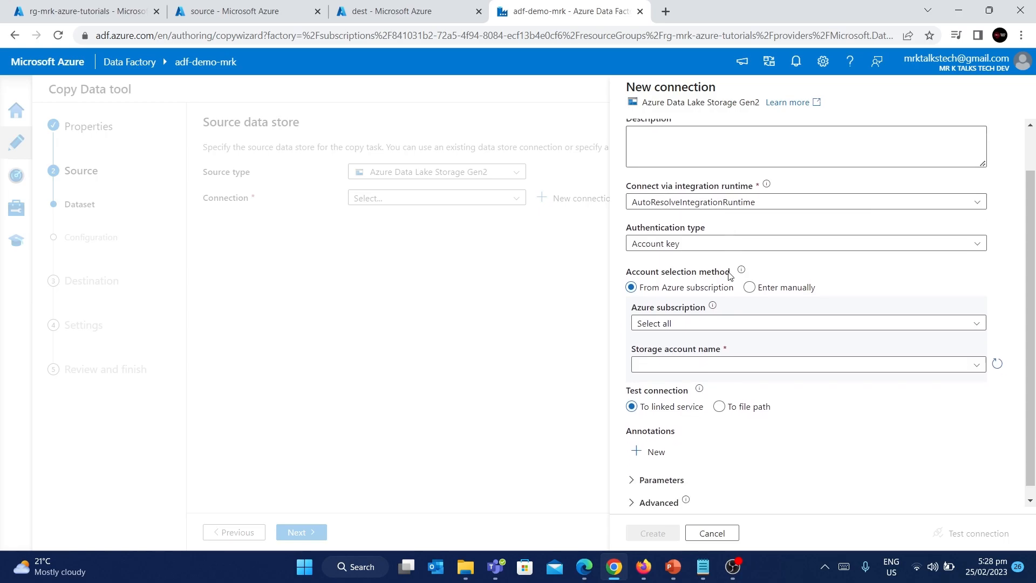
click(656, 241)
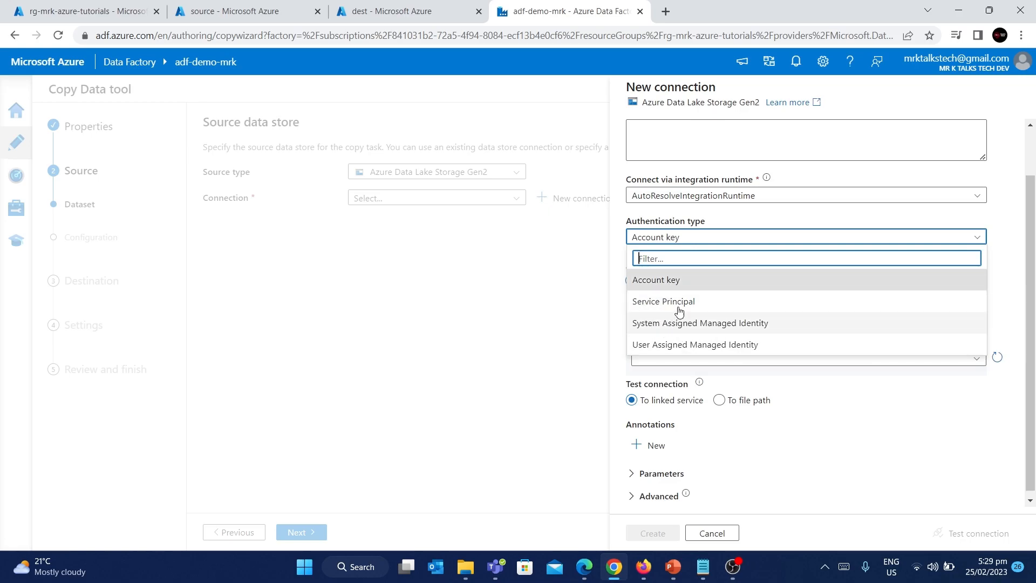
click(658, 279)
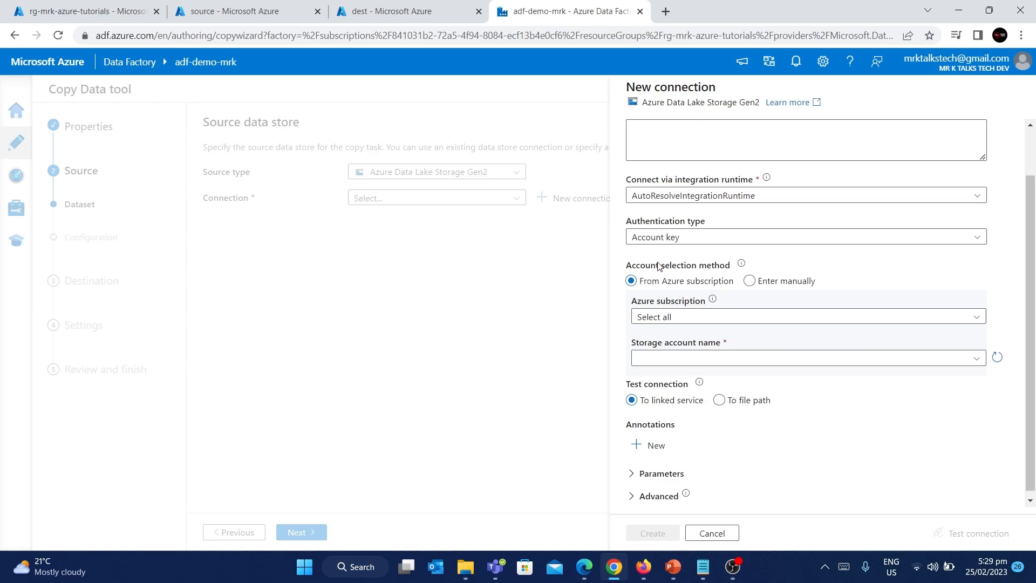
Open the access keys of the sourcedatalakemrk storage account and reveal the key value of key1
click(249, 7)
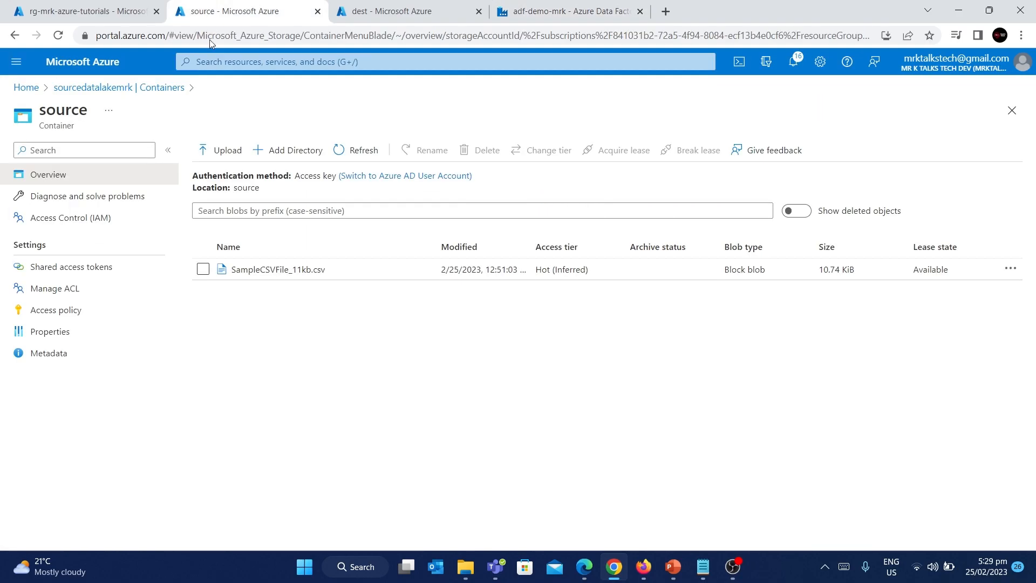
click(86, 87)
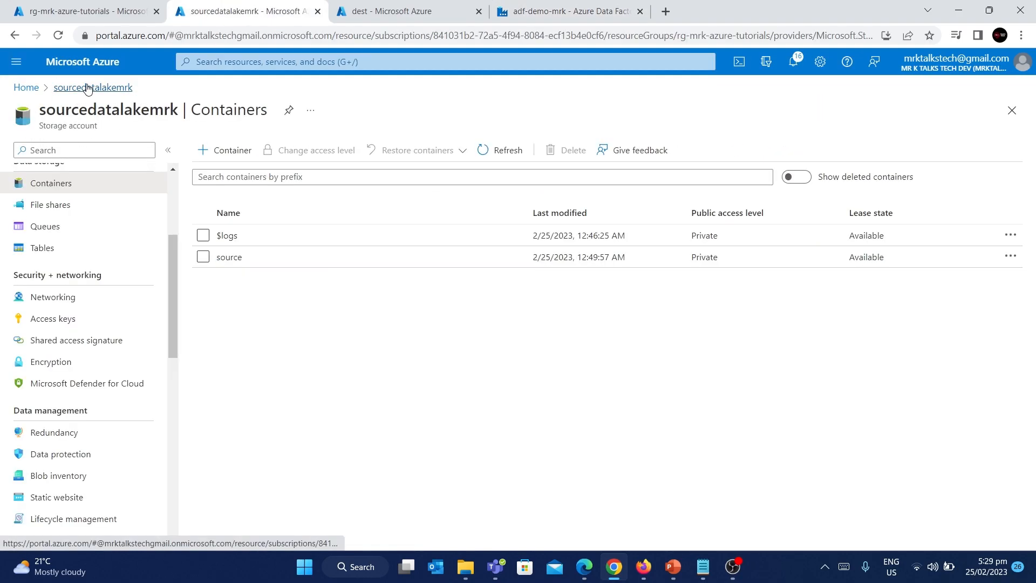
click(45, 319)
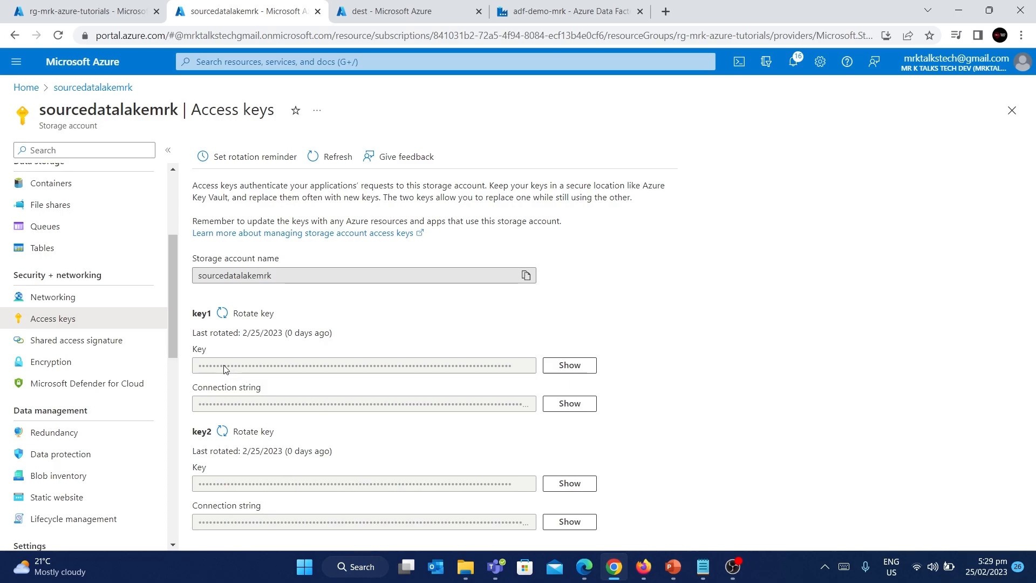
click(569, 367)
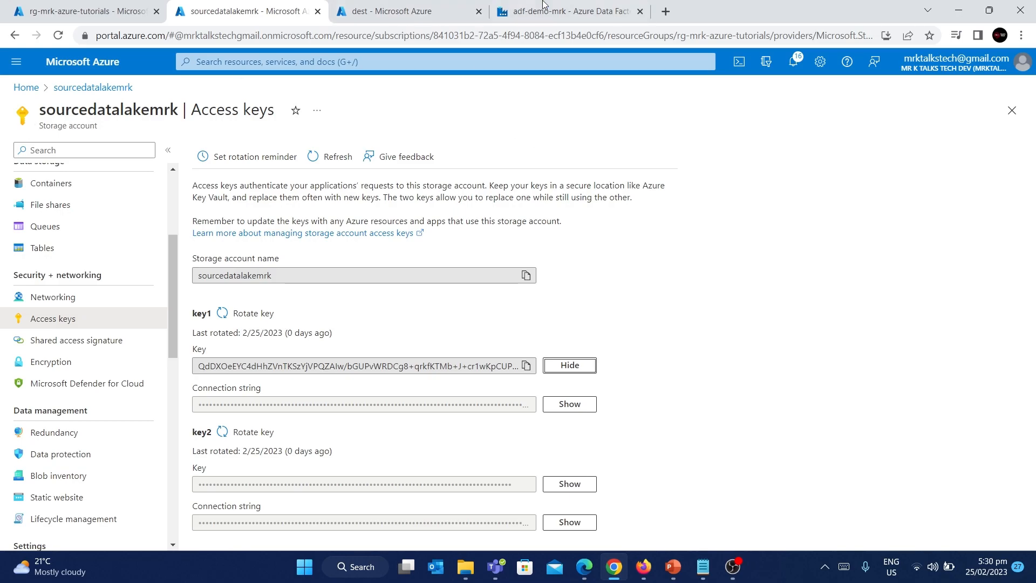
Back in the new data factory connection, choose Azure subscription 1 and the storage account sourcedatalakemrk
click(501, 8)
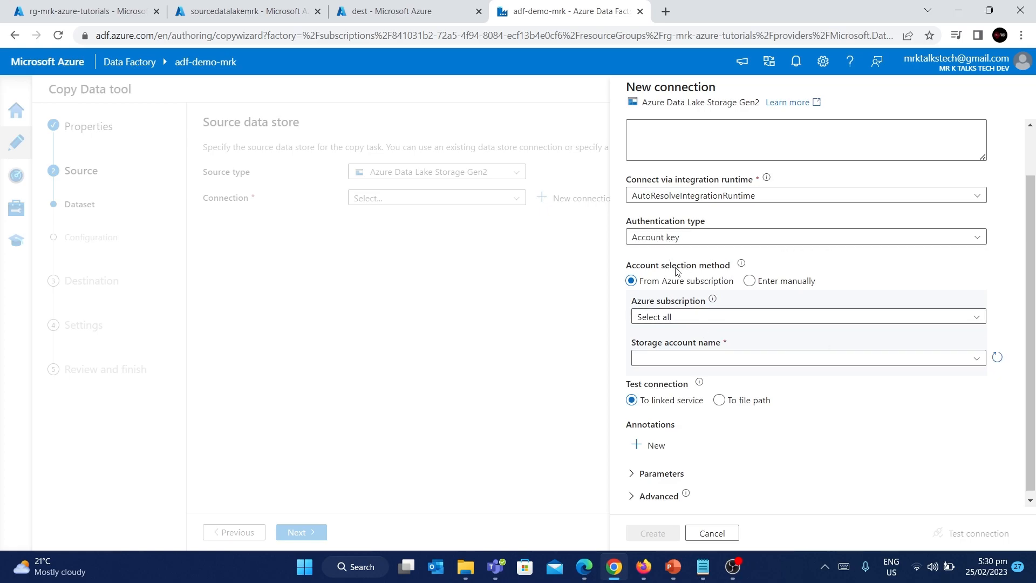
scroll(677, 269, down, 1)
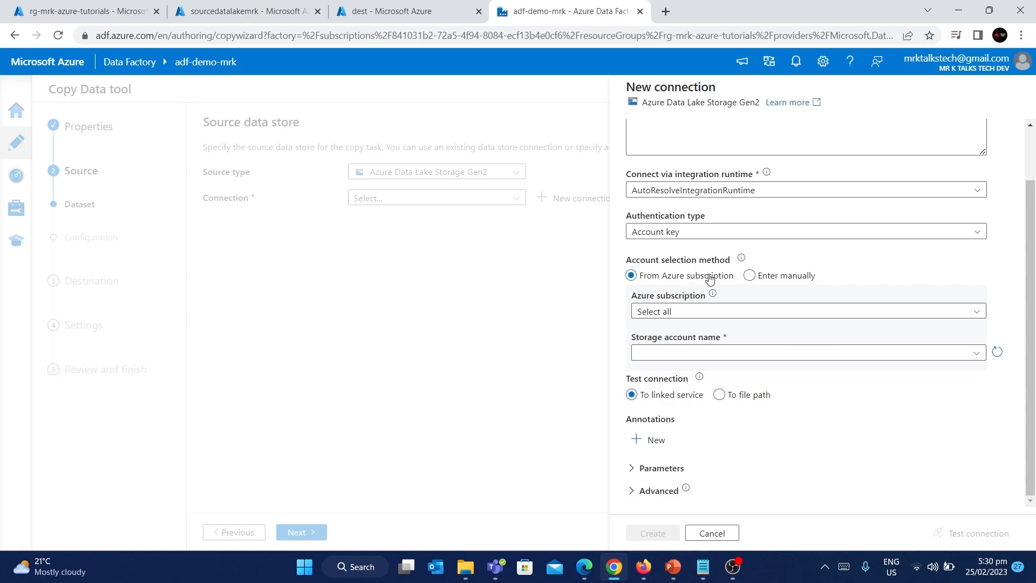
click(762, 311)
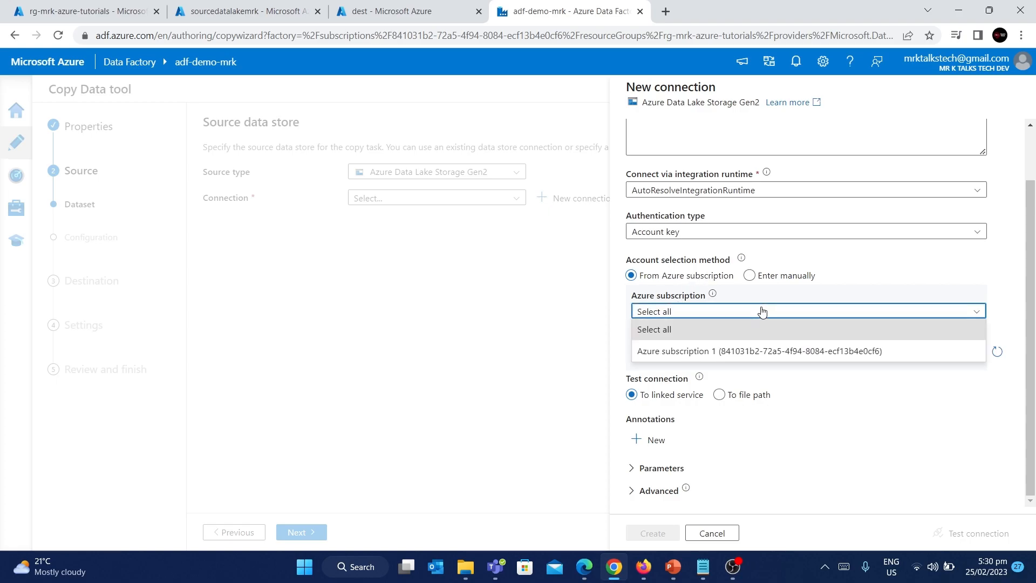
click(697, 352)
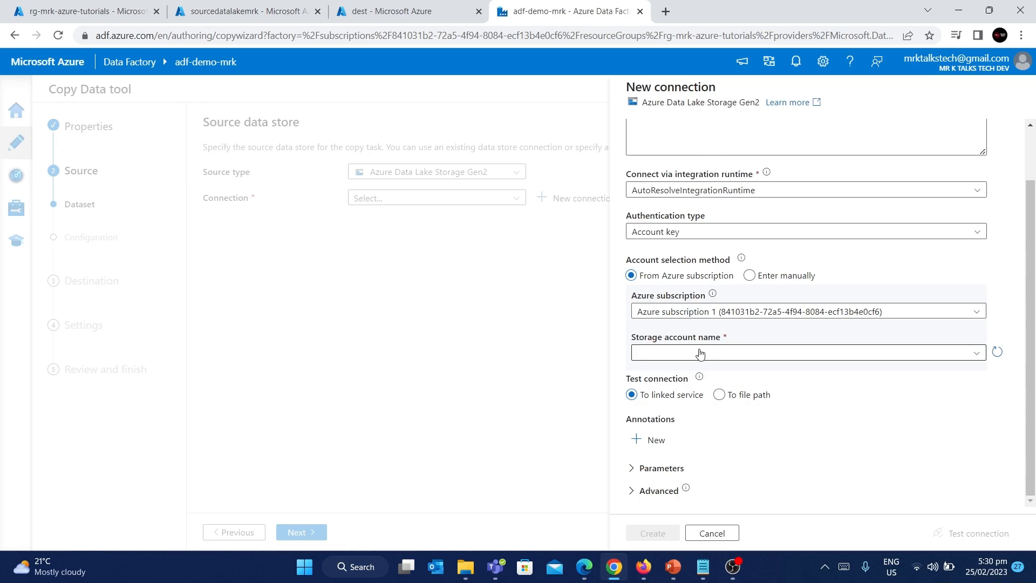
click(815, 353)
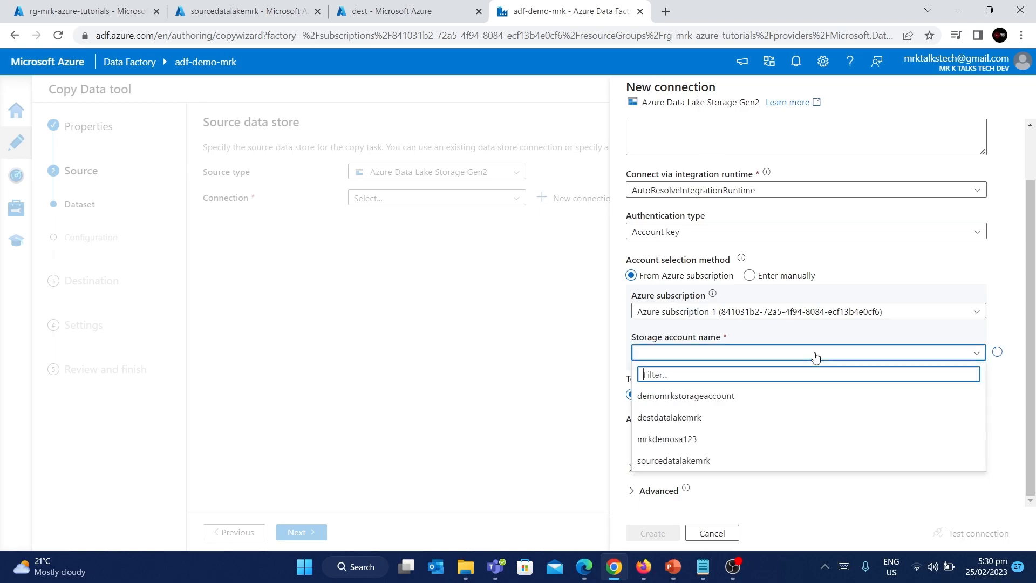
click(677, 468)
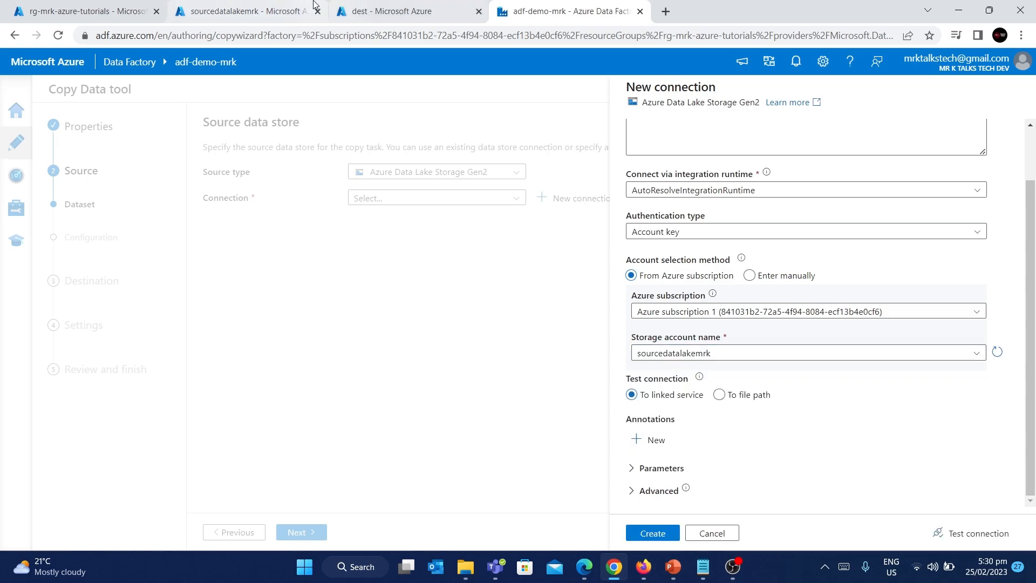
Review the source_datalake connection settings, test the connection to the linked service and create it
scroll(777, 319, up, 1)
scroll(777, 319, down, 1)
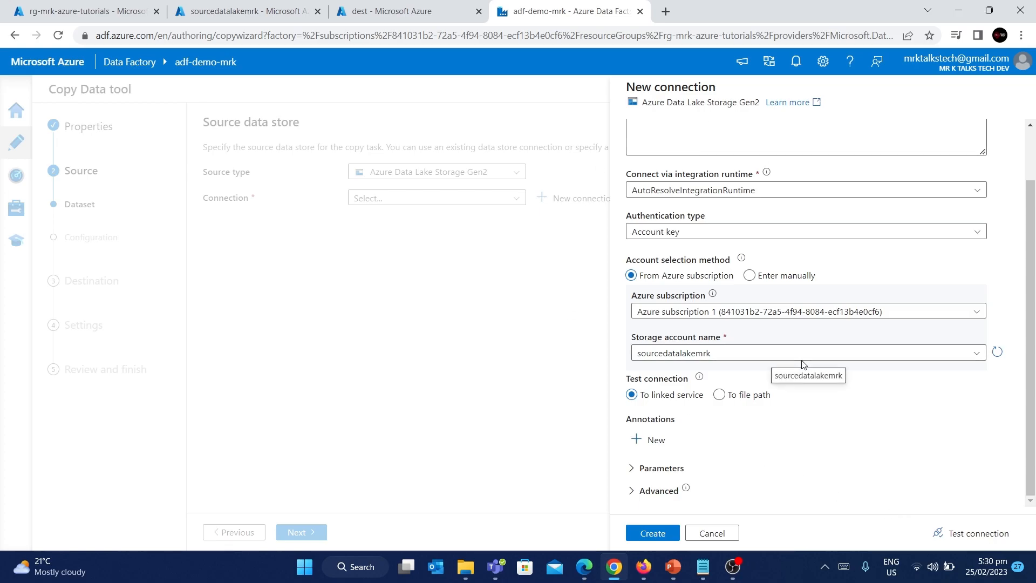
scroll(829, 276, up, 2)
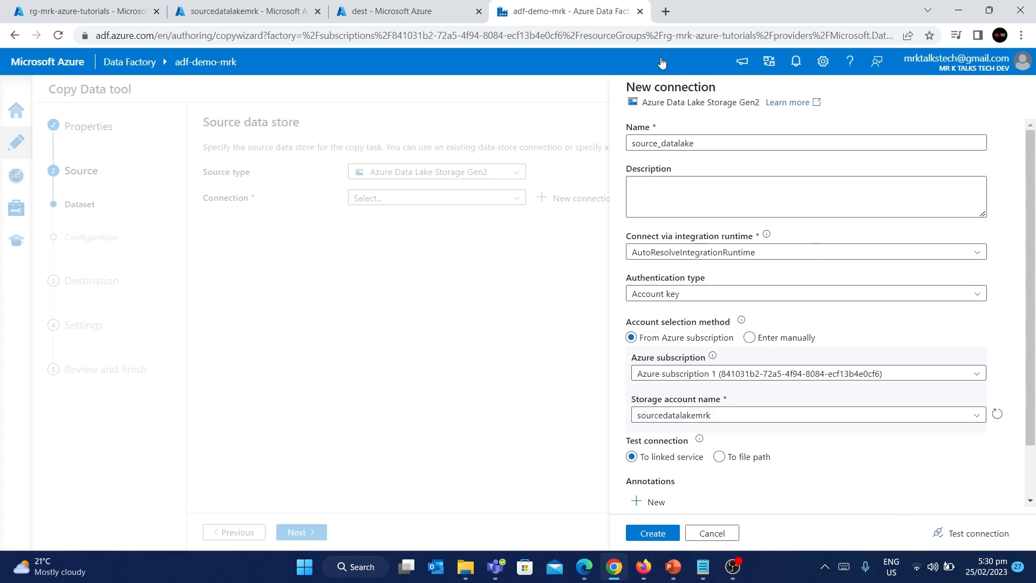
click(963, 534)
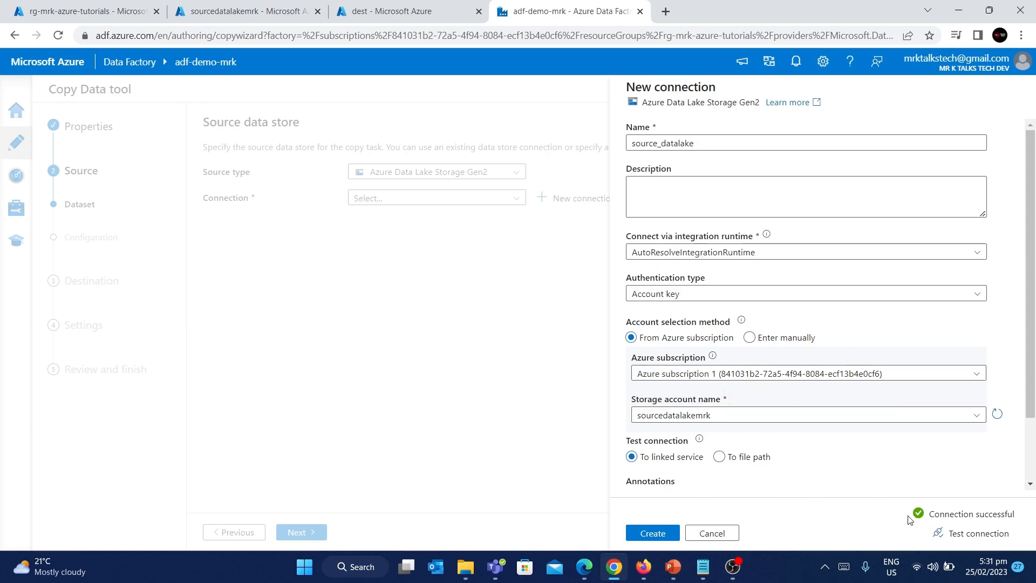
click(653, 533)
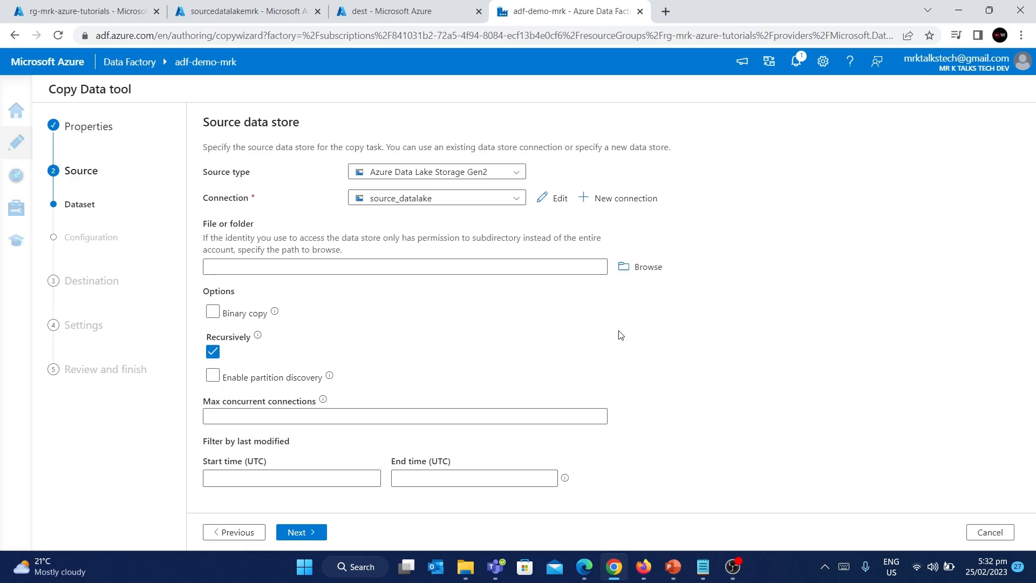
Choose SampleCSVFile_11kb.csv in the source container as the source file and continue to the file format settings
click(641, 270)
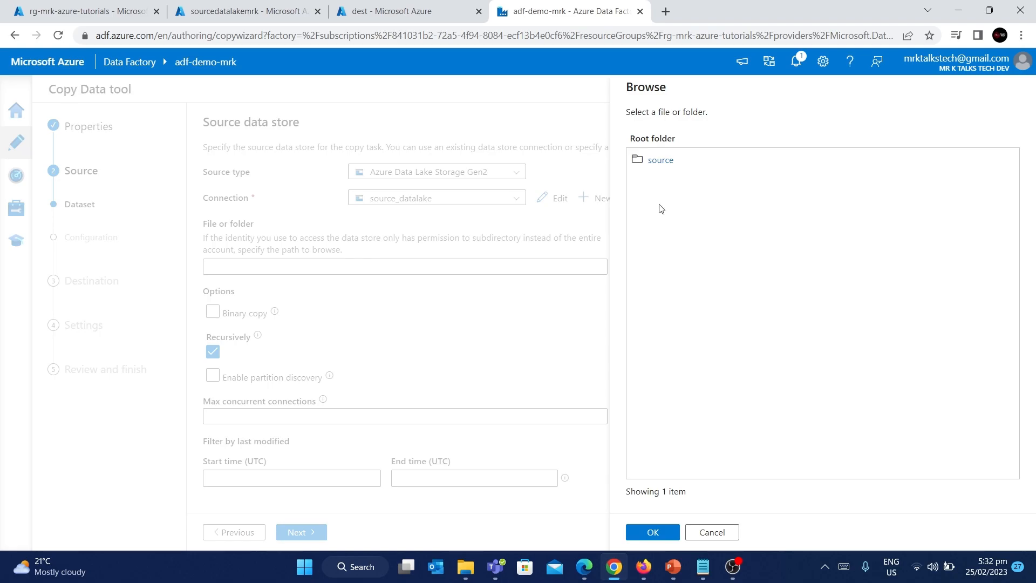
click(660, 161)
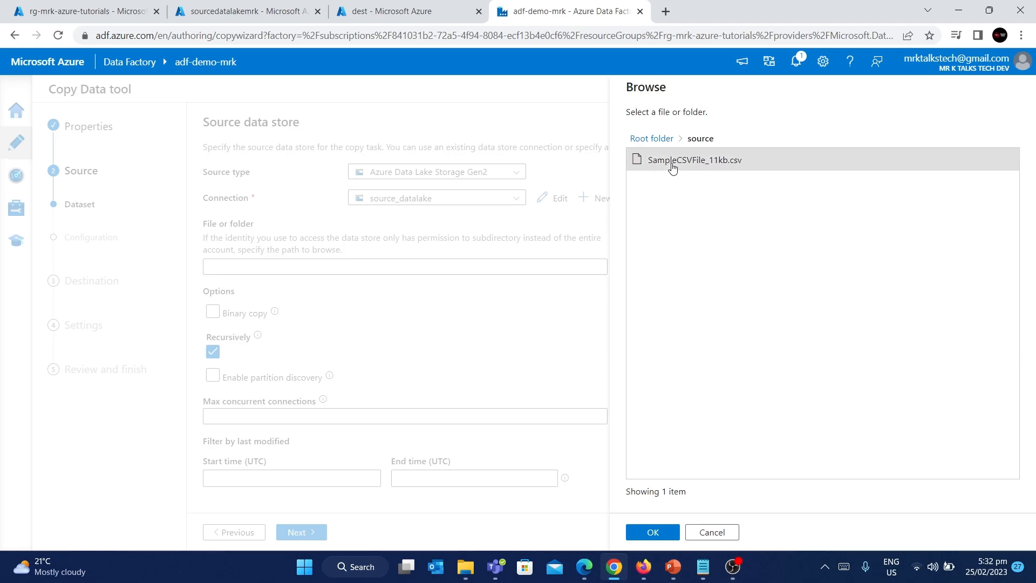
click(653, 532)
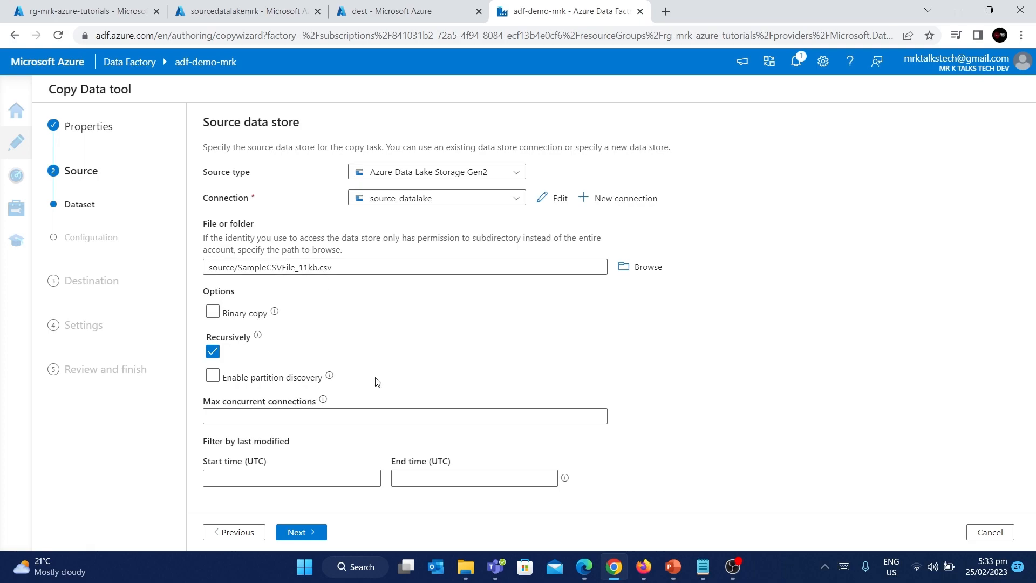
click(309, 533)
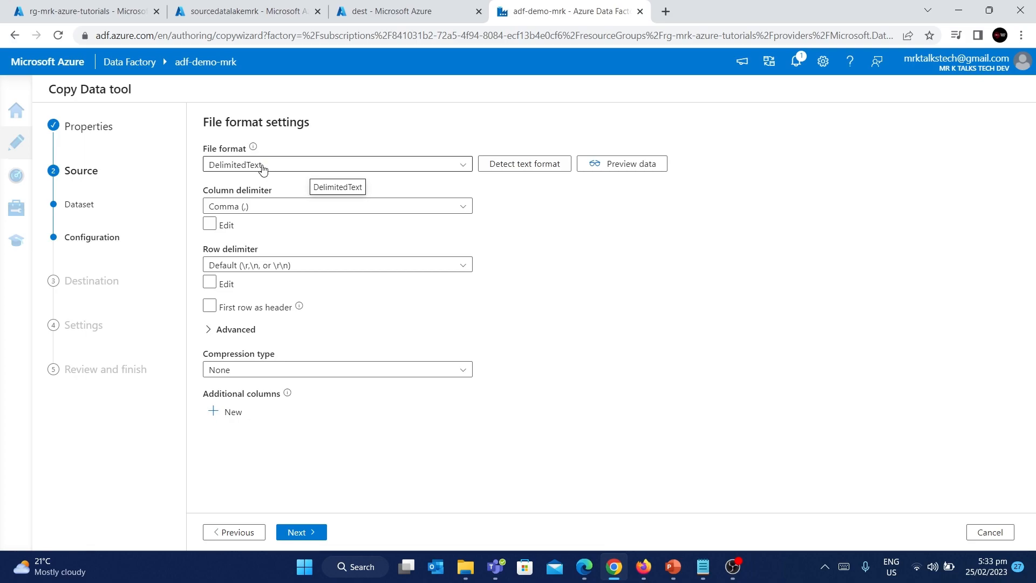
Keep DelimitedText as the source file format, preview the file's data, and continue to the destination data store
click(371, 165)
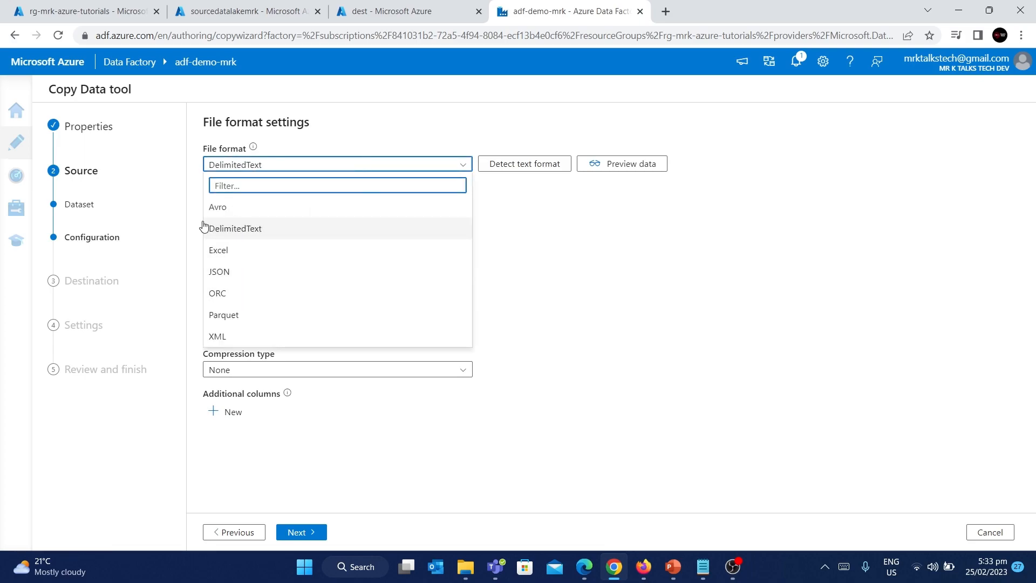
click(234, 234)
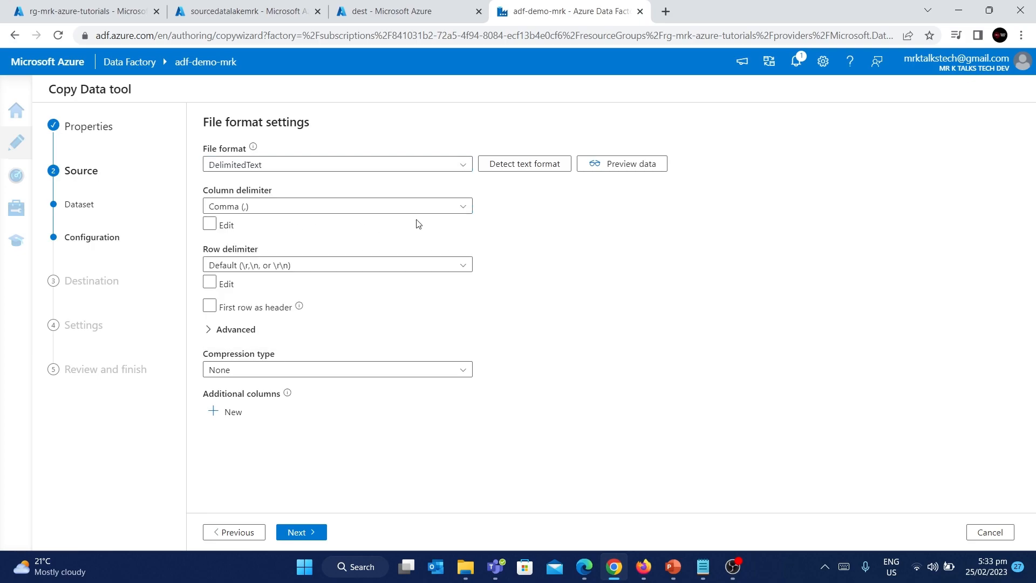
click(631, 172)
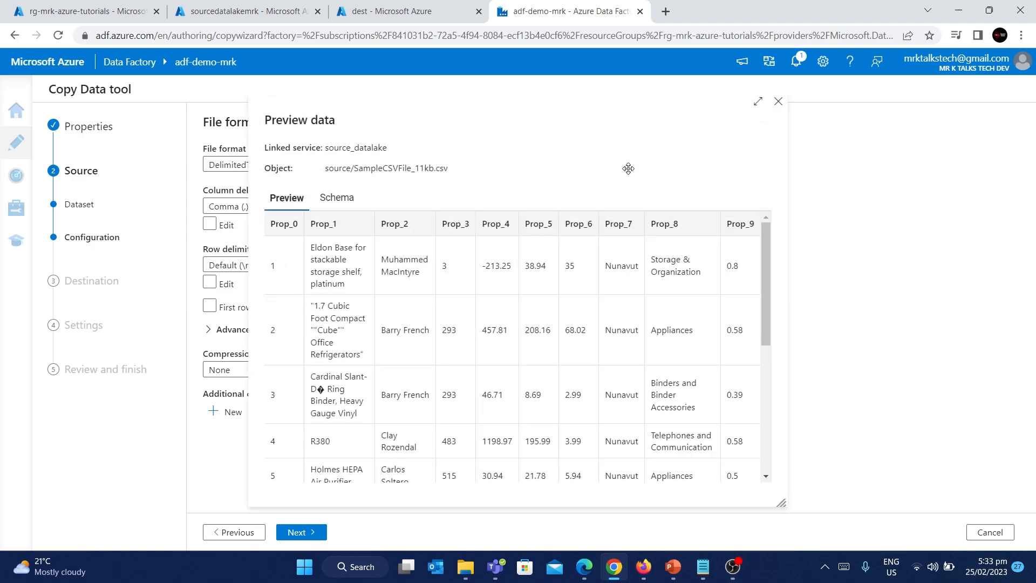
scroll(527, 381, down, 5)
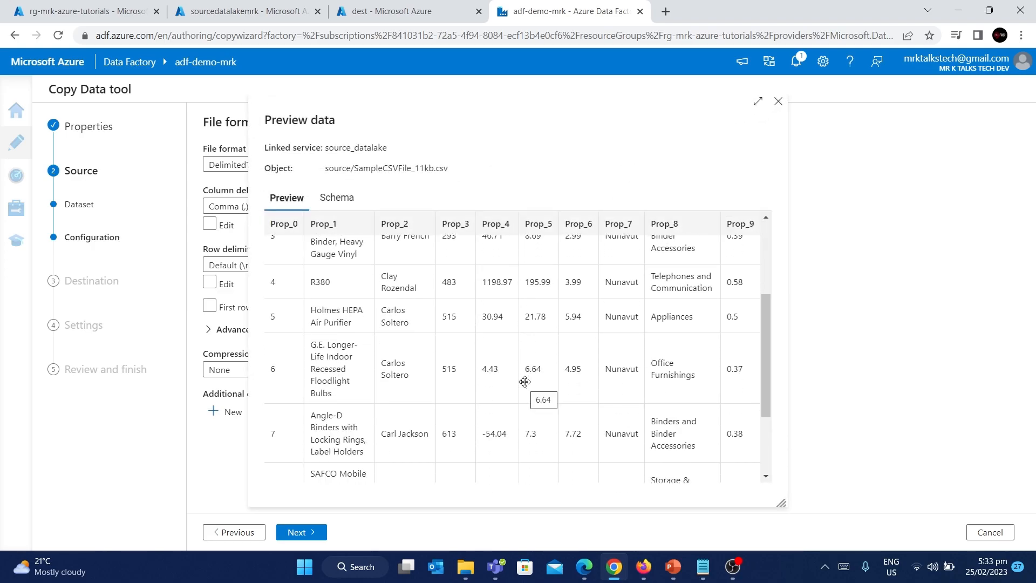
scroll(525, 382, up, 5)
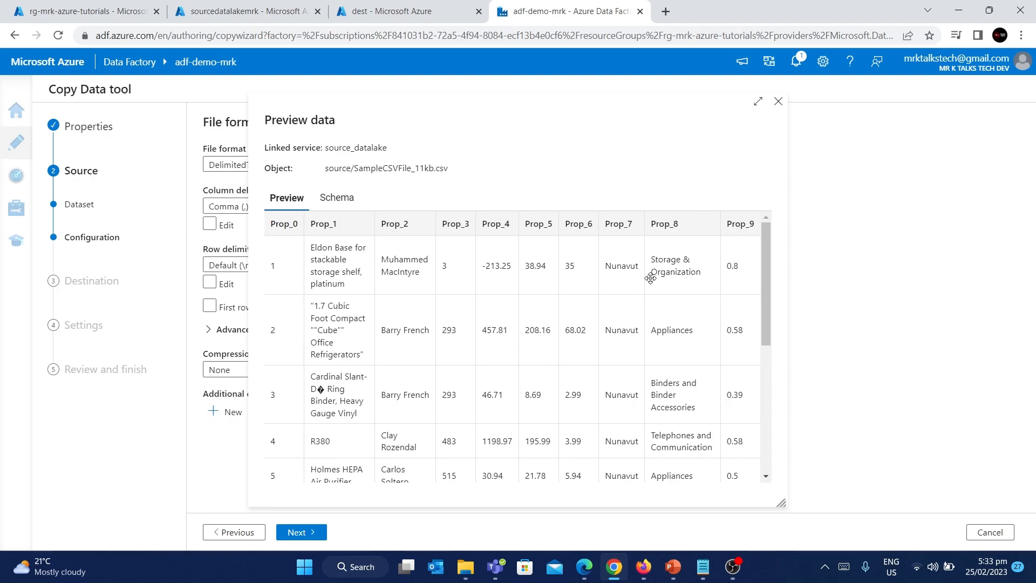
click(778, 104)
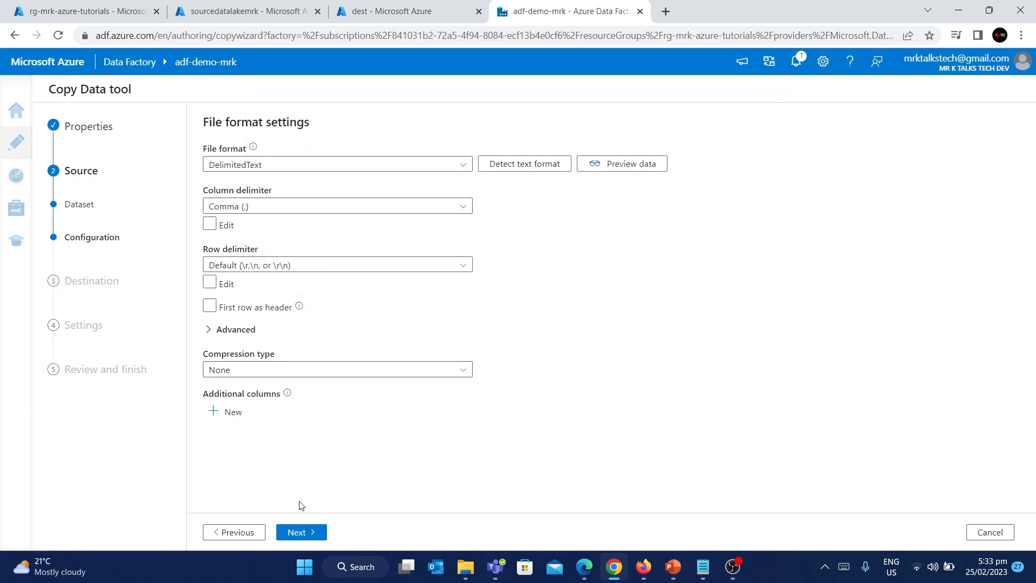
click(307, 534)
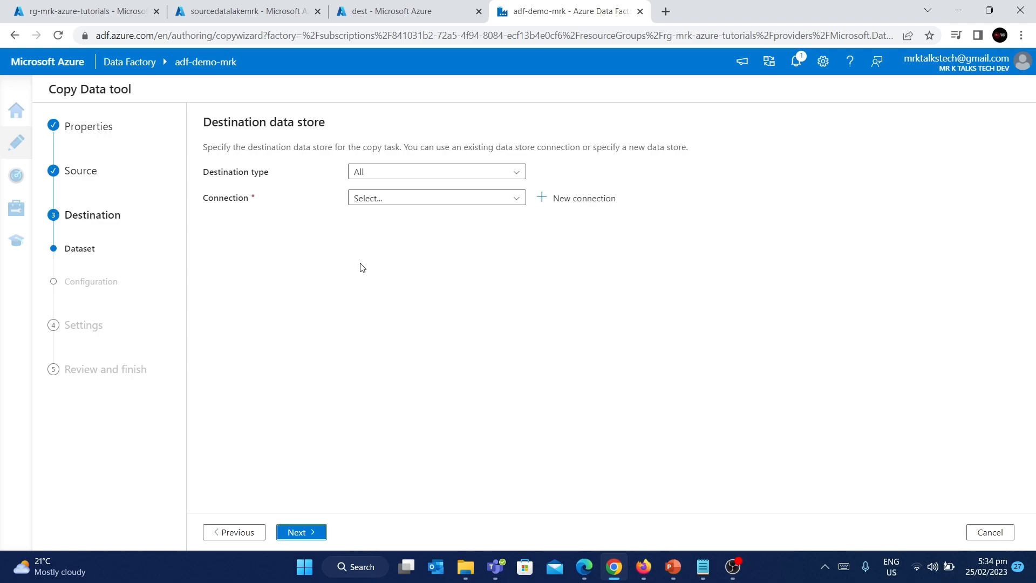
Set the destination type to Azure Data Lake Storage Gen2 and start a new connection named destination_data_lake
click(429, 177)
click(429, 179)
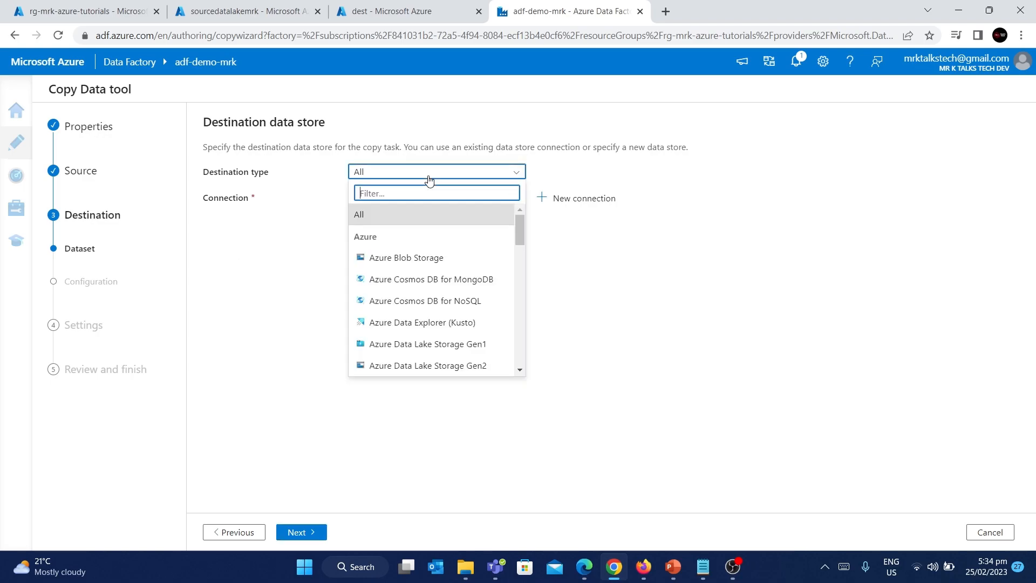
click(409, 364)
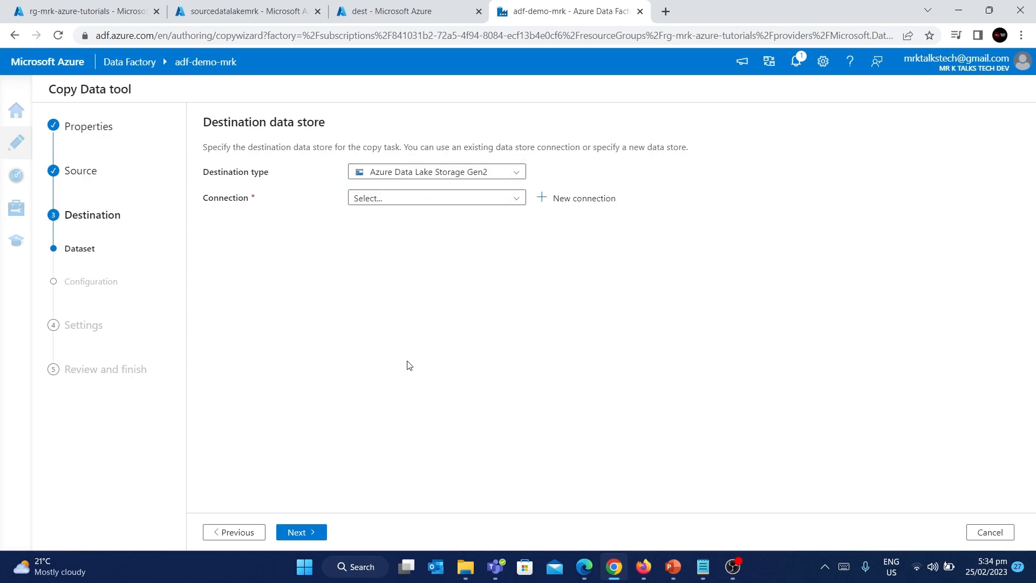
click(578, 199)
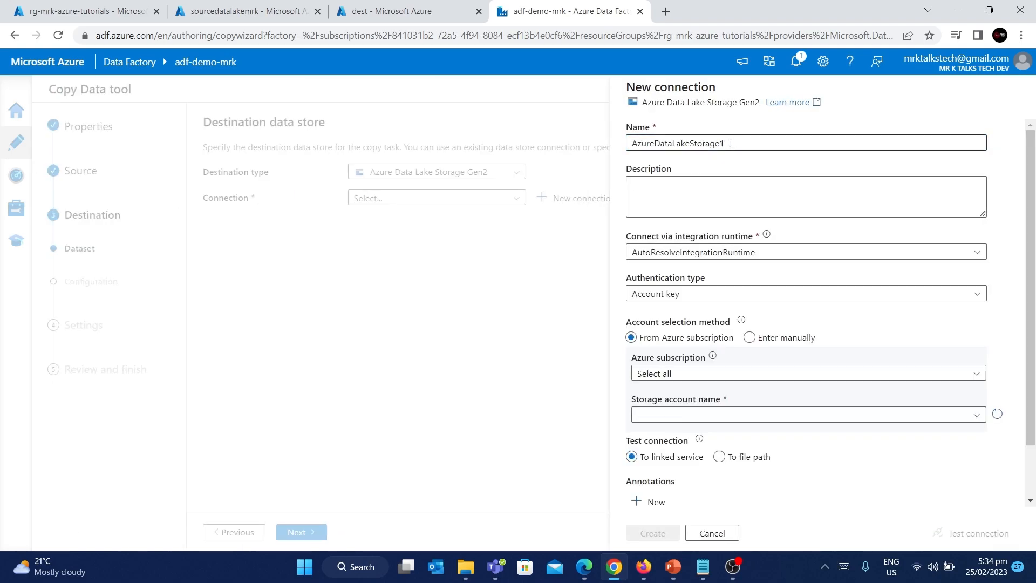
text(d)
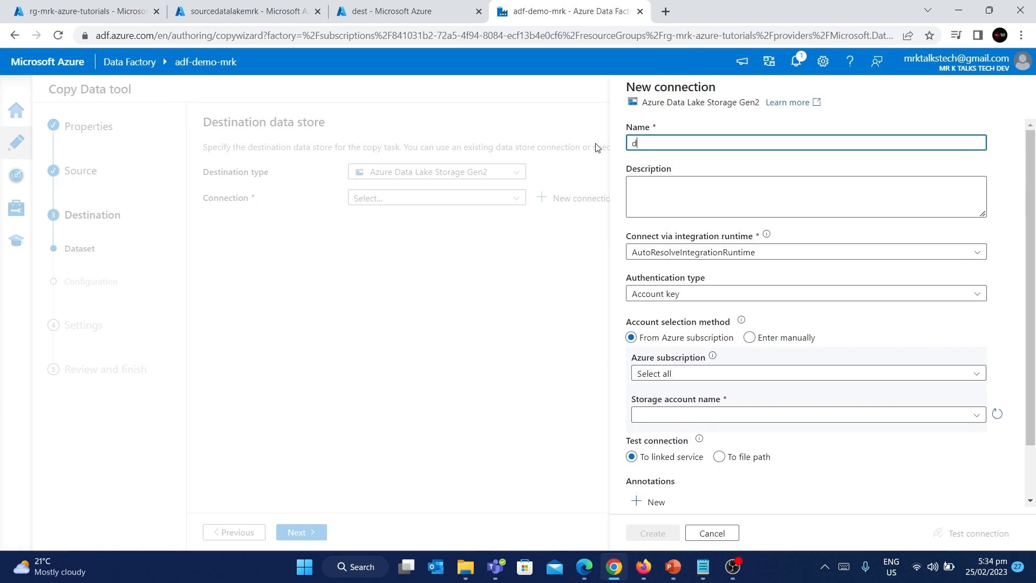
text(estination_data_lake)
Choose Azure subscription 1 and the storage account destdatalakemrk for the destination connection
scroll(678, 306, down, 1)
click(697, 312)
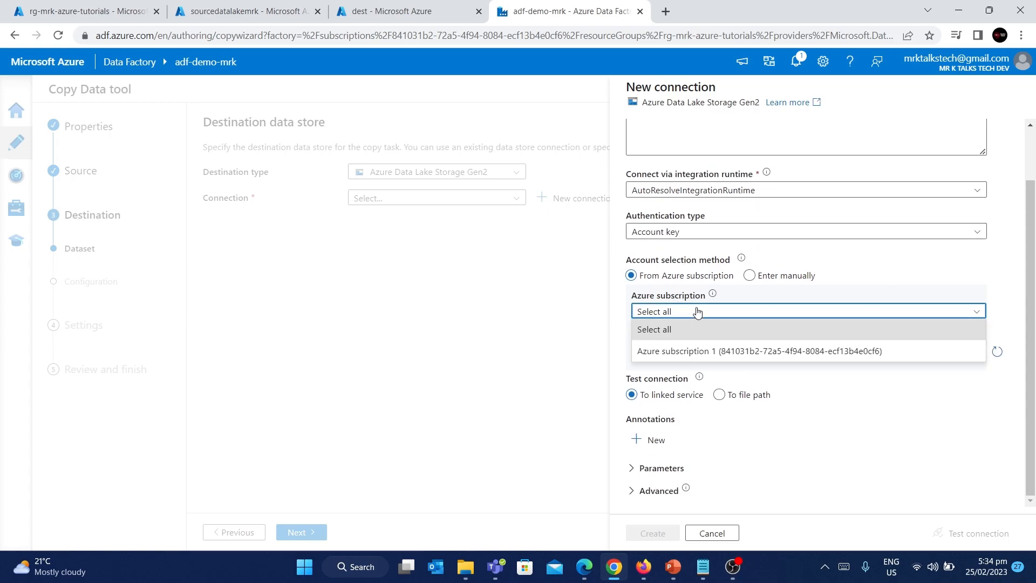
click(681, 349)
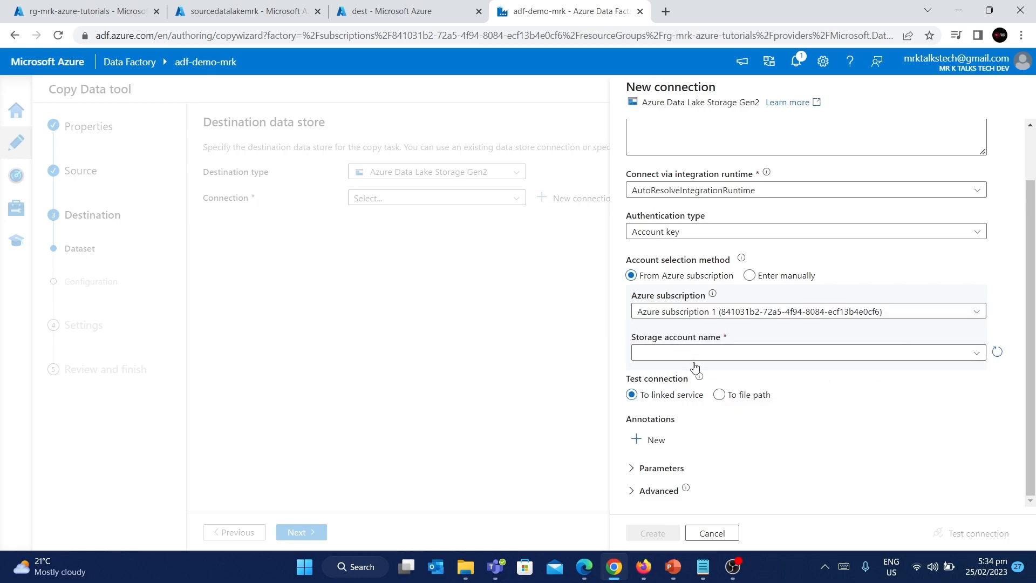
click(677, 359)
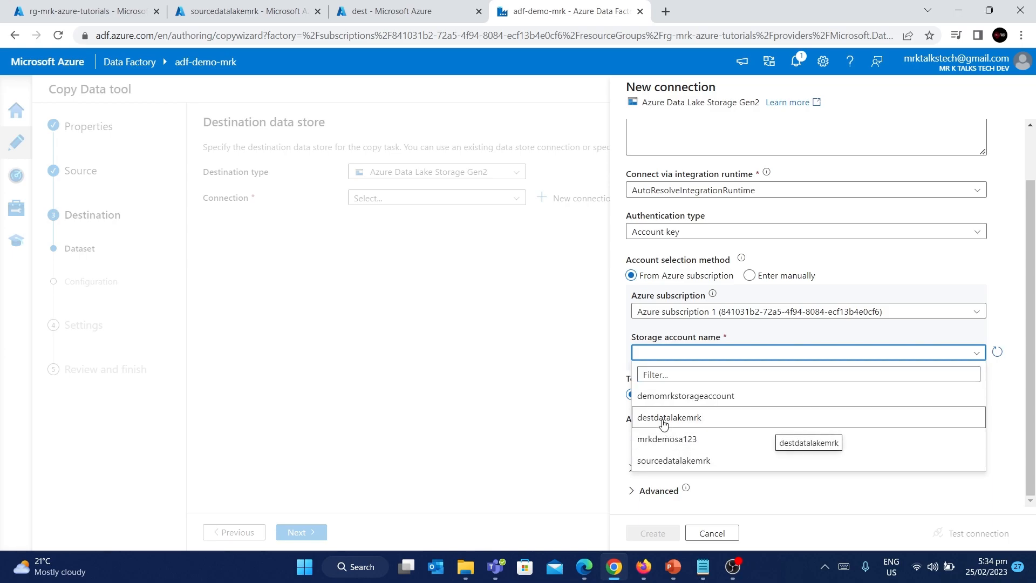
click(664, 421)
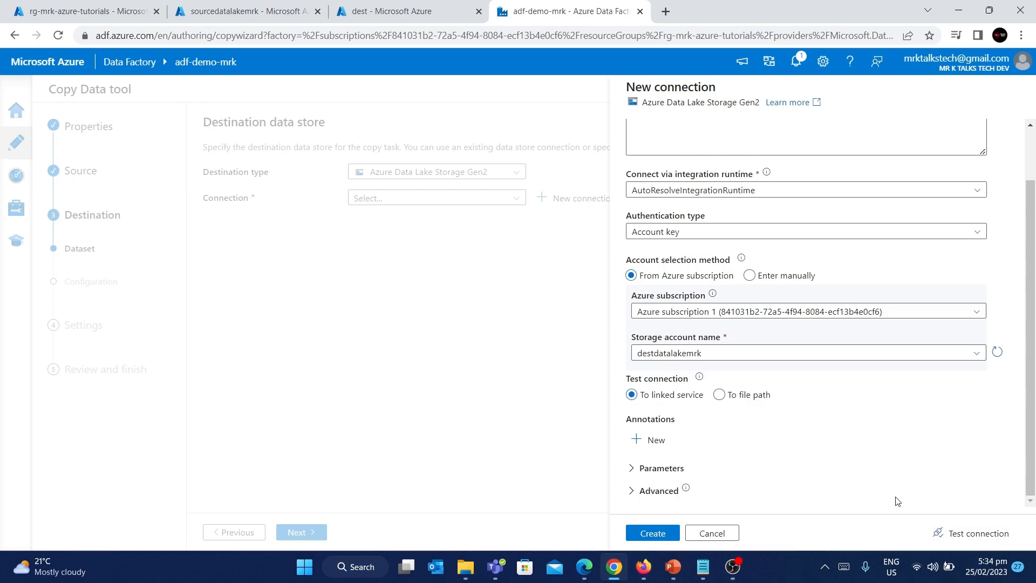
Test the destination connection to the linked service, create it and dismiss the notification
click(959, 533)
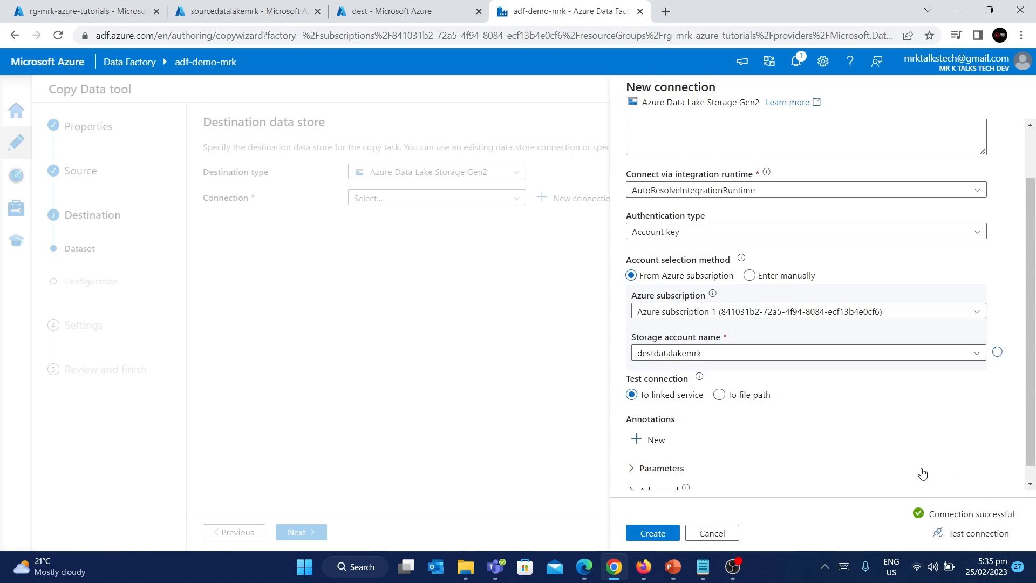
click(660, 534)
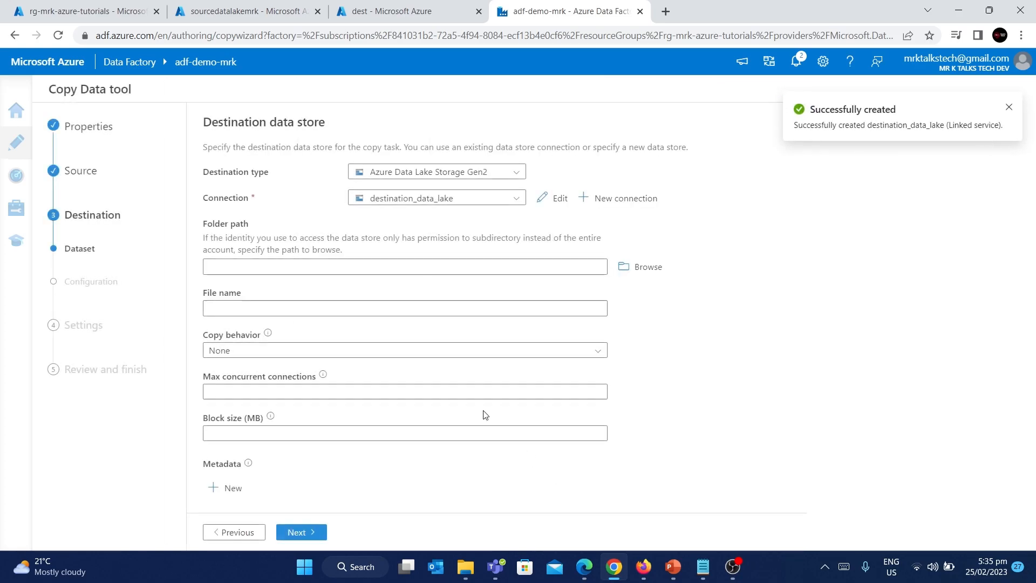
click(1008, 107)
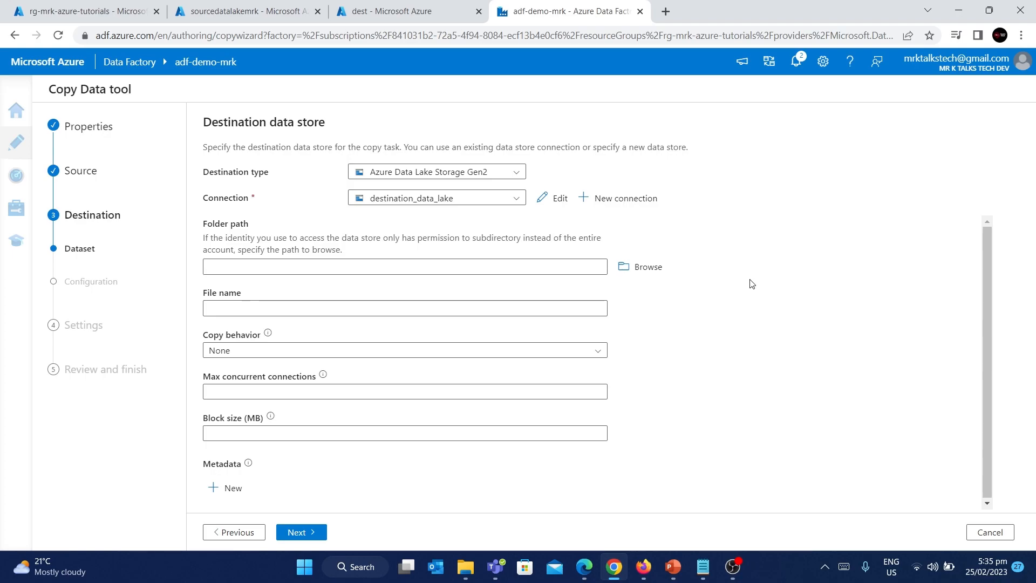
Set the destination folder path to dest and check the dest container's contents in the Azure portal before returning to the data factory
click(632, 270)
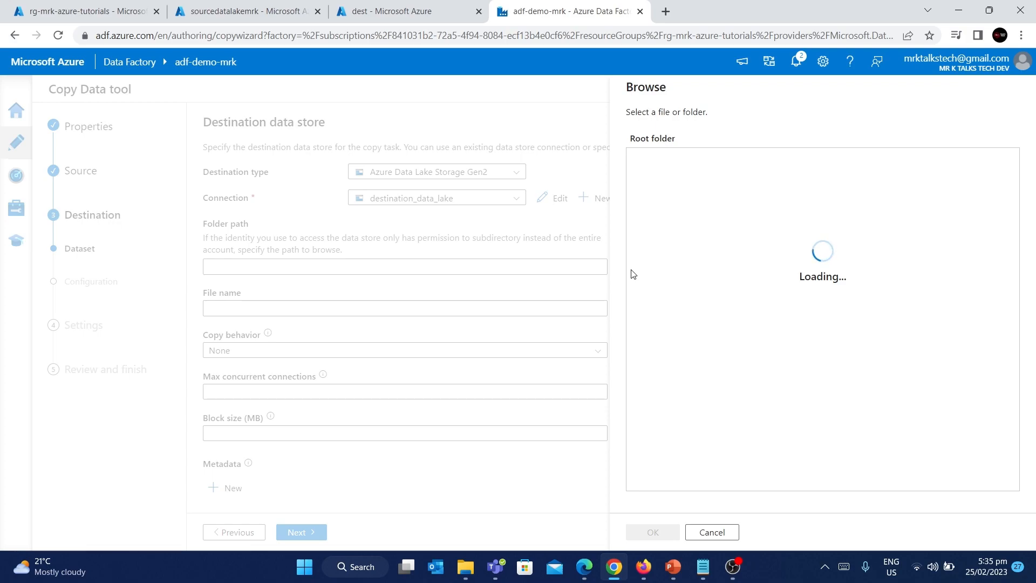
click(656, 161)
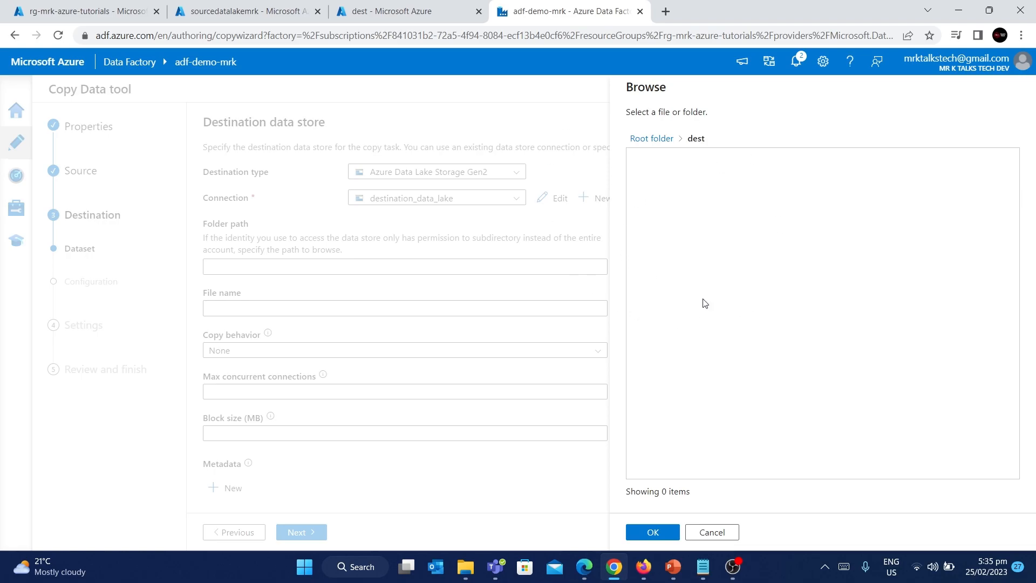
click(640, 538)
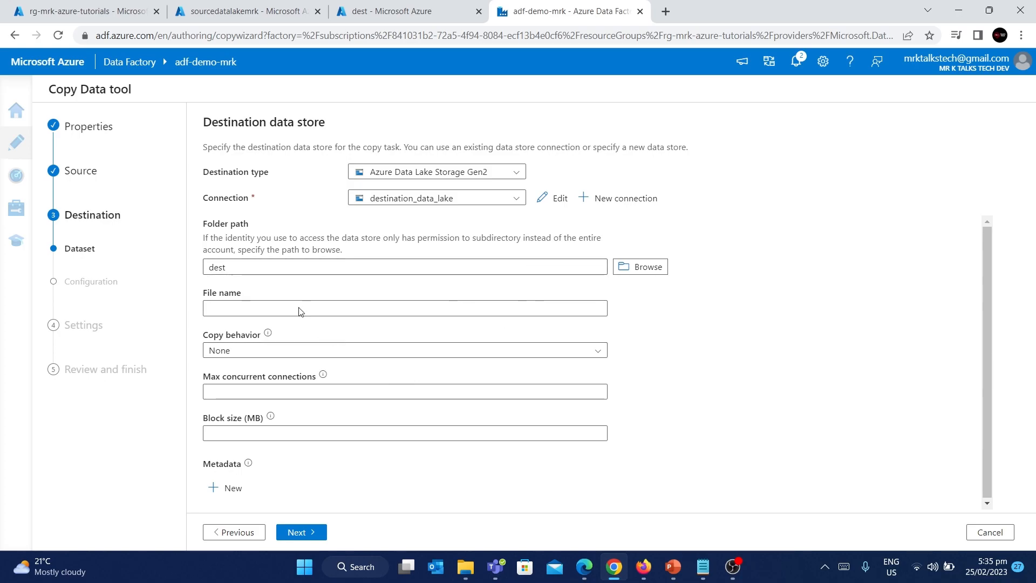
click(405, 18)
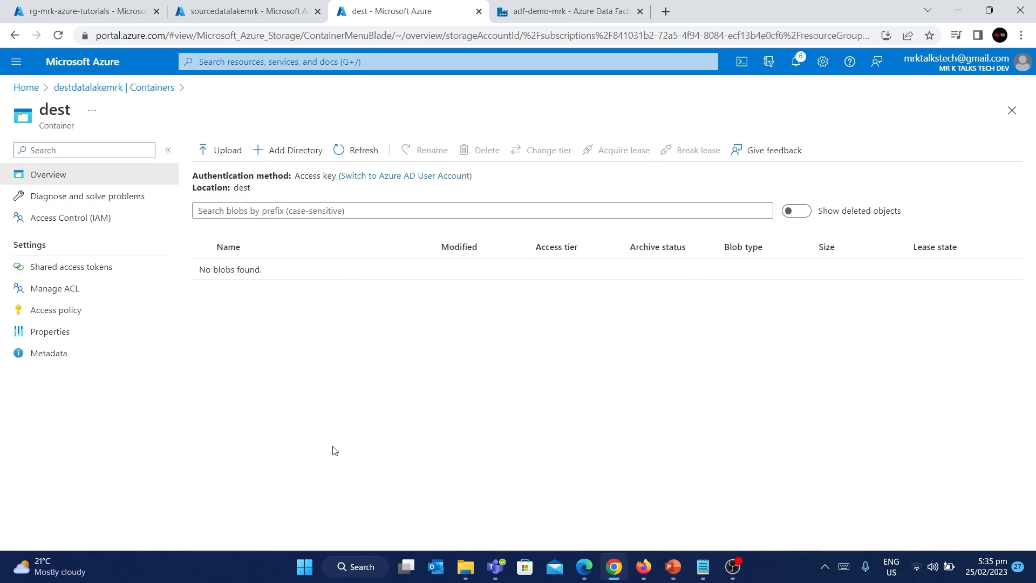
click(552, 7)
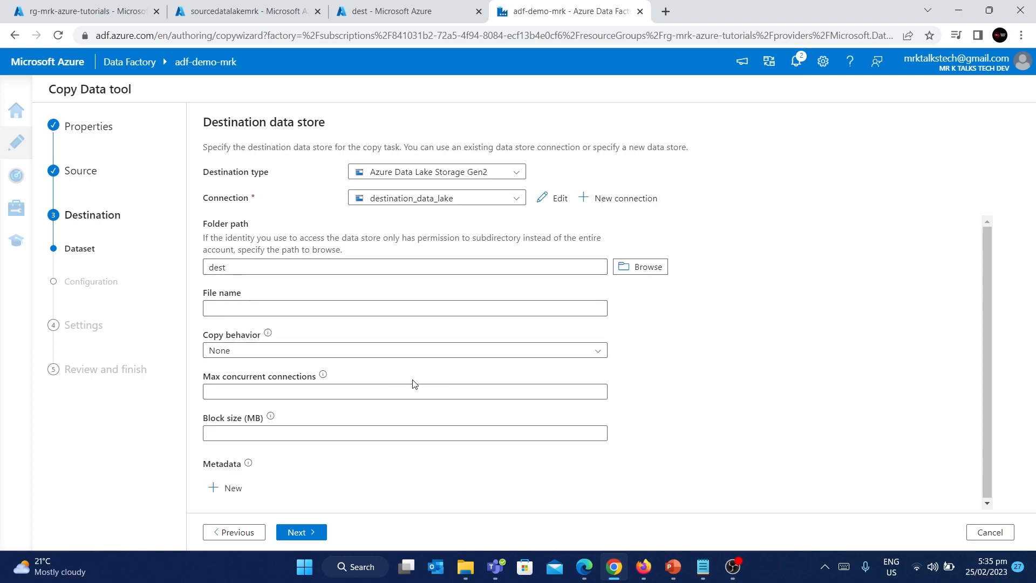
Accept the default destination dataset and DelimitedText format settings, and name the copy task copy_data_pipeline
click(300, 533)
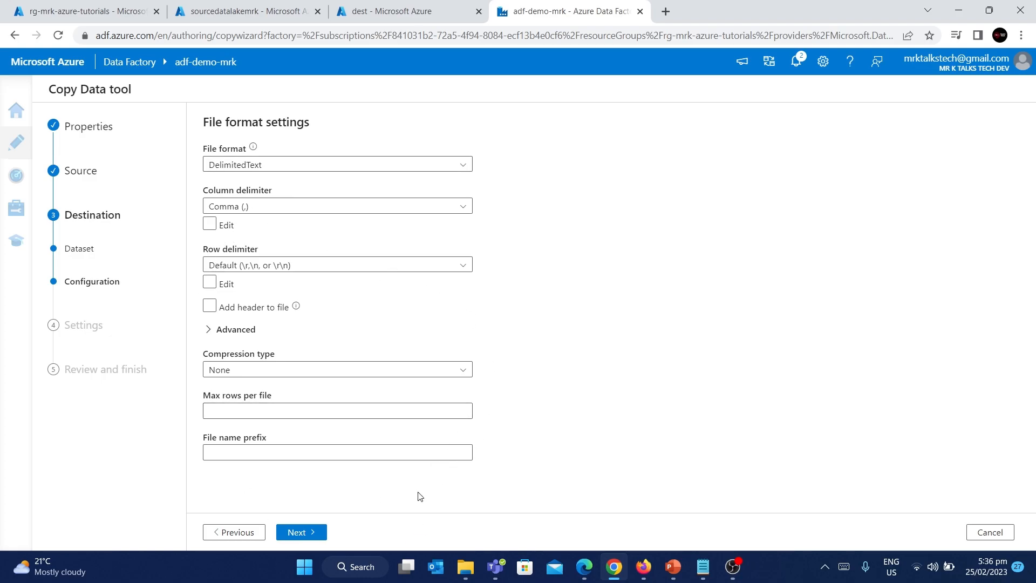
click(298, 532)
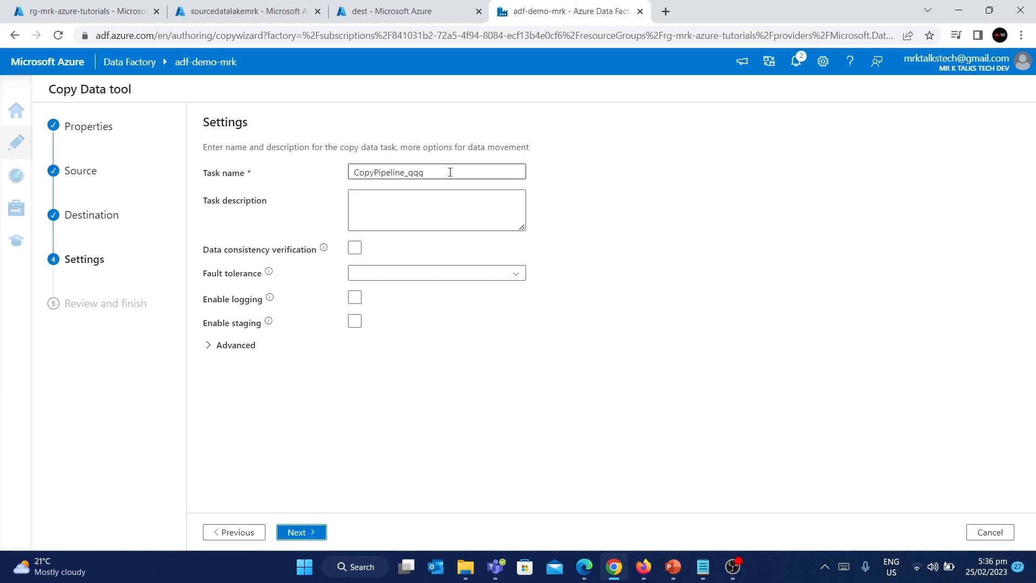
drag(450, 172, 282, 176)
key(BackSpace)
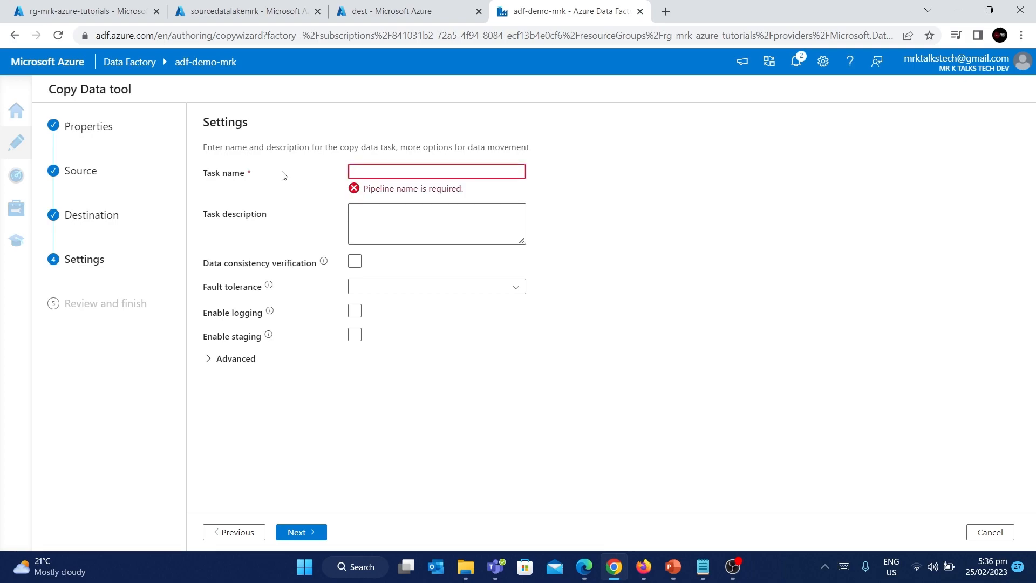
text(copy_data+pi)
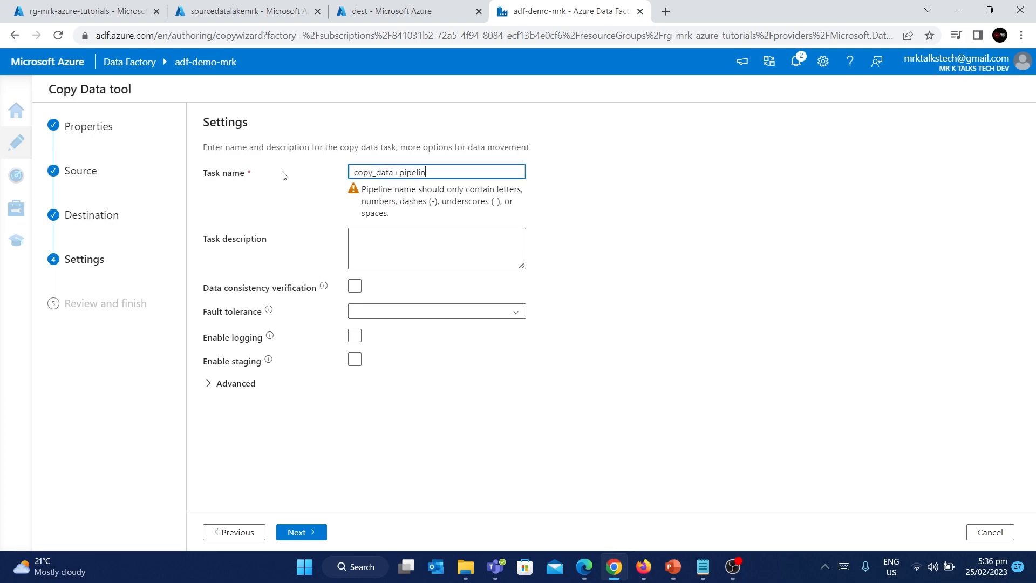
text(pelin)
key(BackSpace)
key(BackSpace)
key(BackSpace)
key(BackSpace)
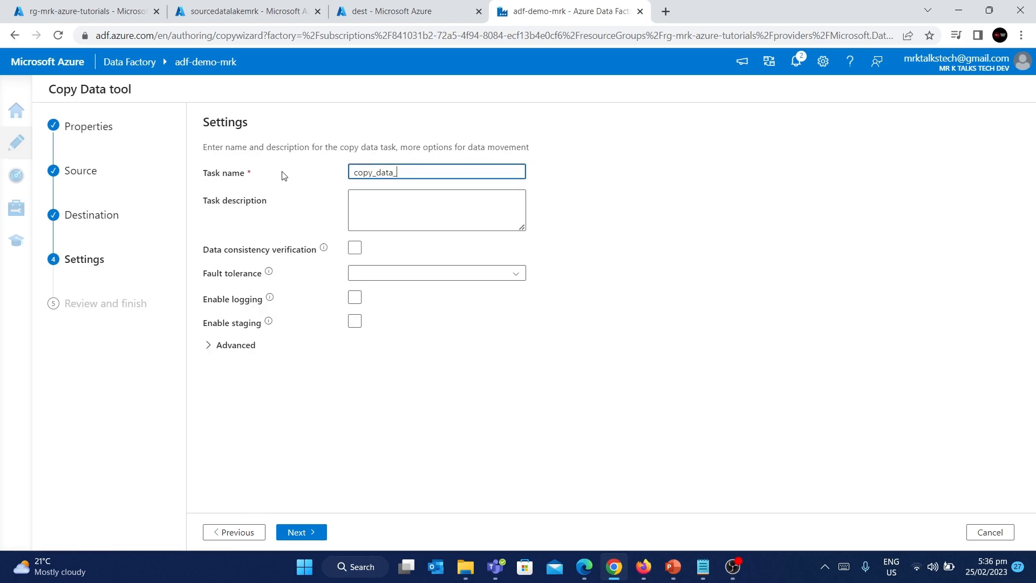
text(_pipeline)
Review the copy_data_pipeline task summary, deploy and run the pipeline, and finish the Copy Data tool
click(306, 537)
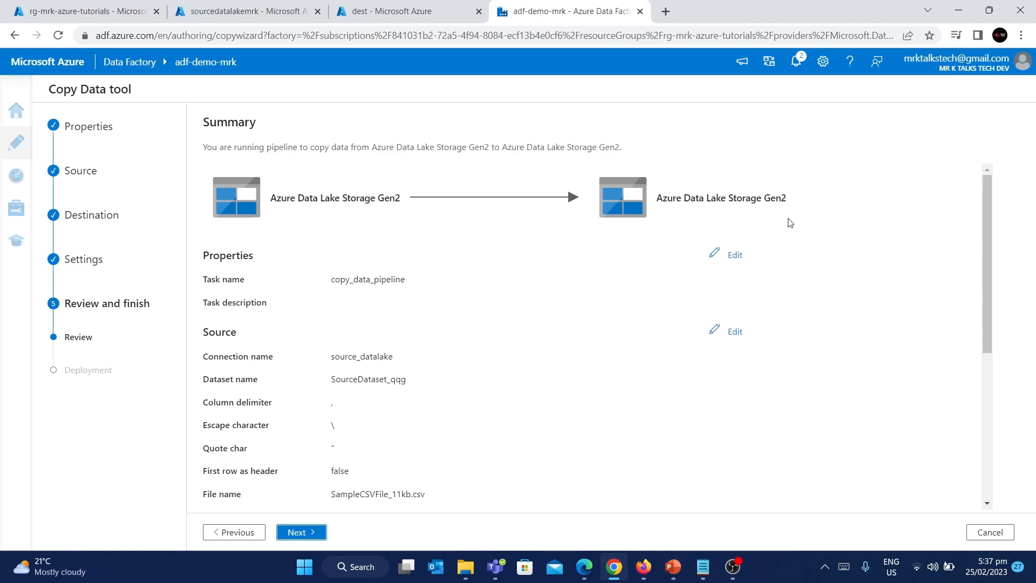
scroll(446, 338, down, 1)
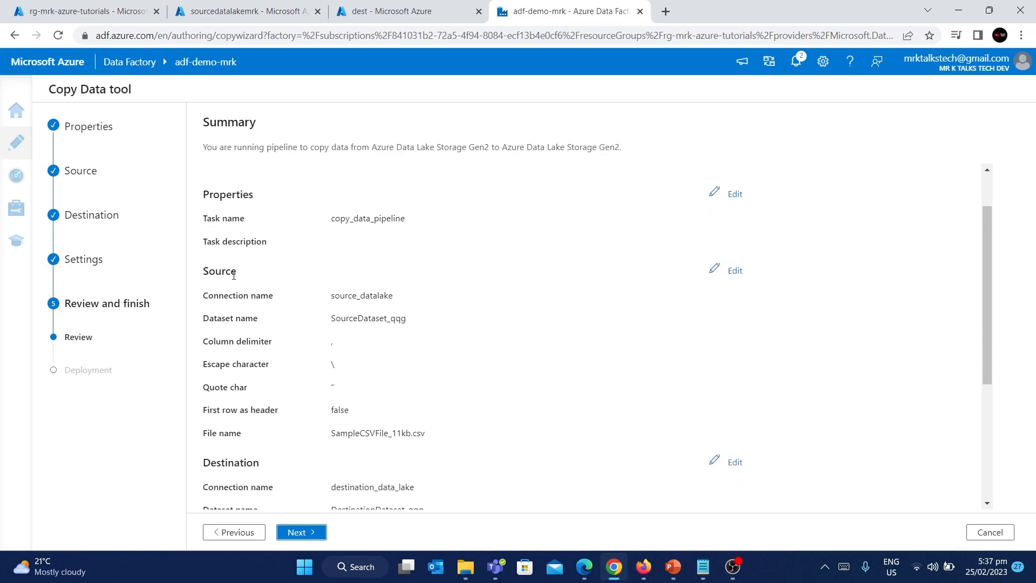
scroll(387, 333, down, 2)
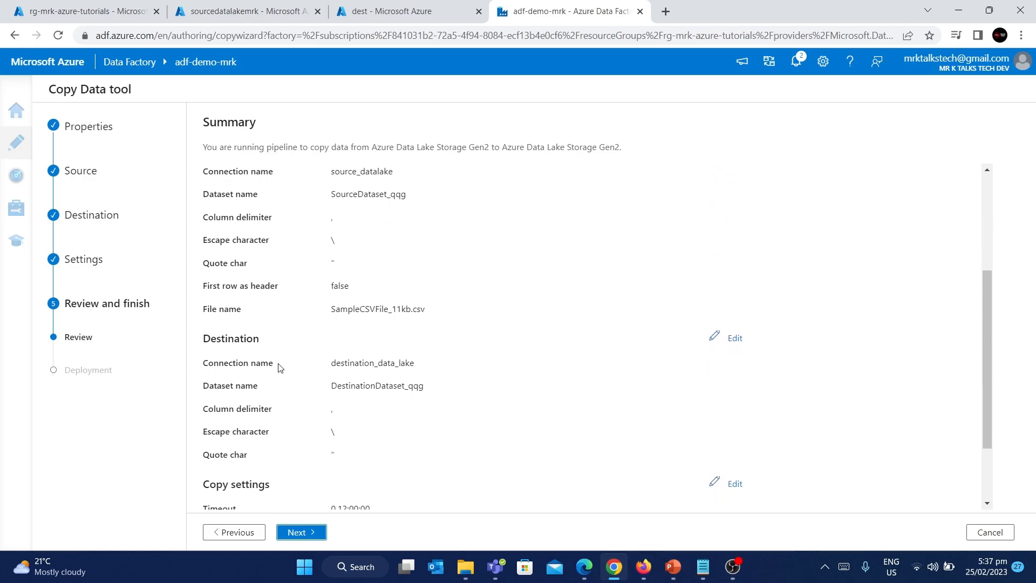
scroll(280, 367, up, 3)
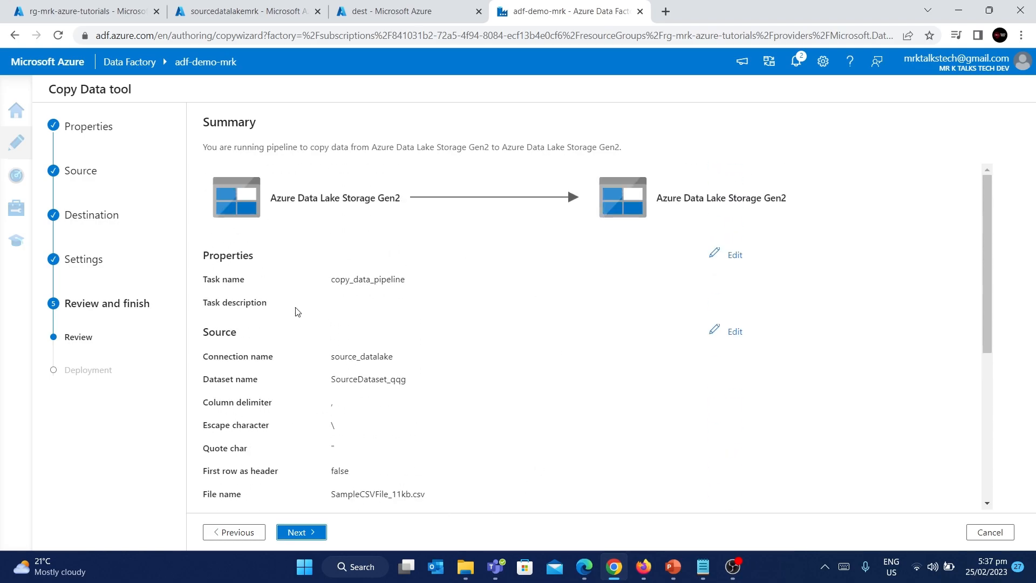
click(296, 532)
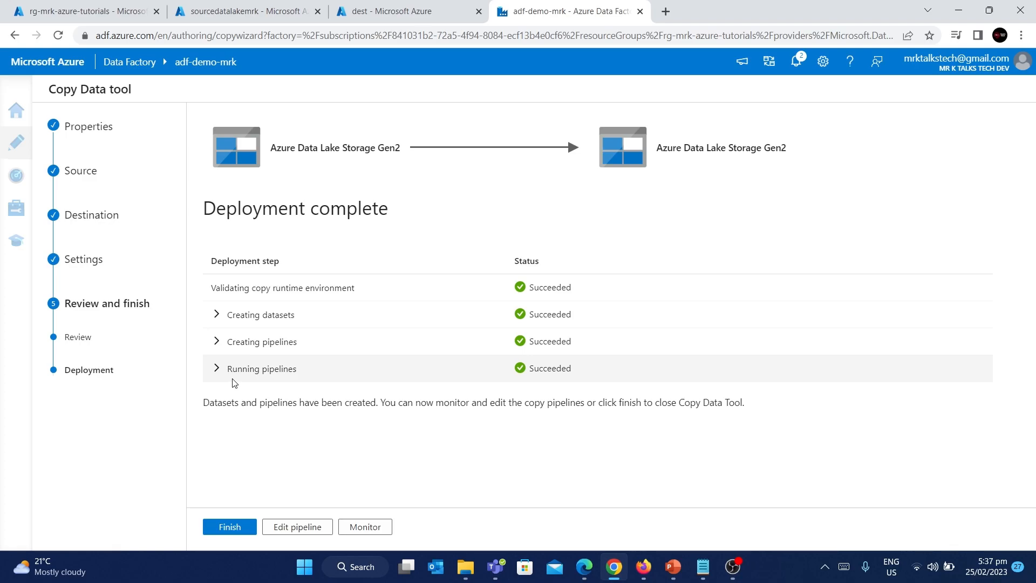
click(227, 528)
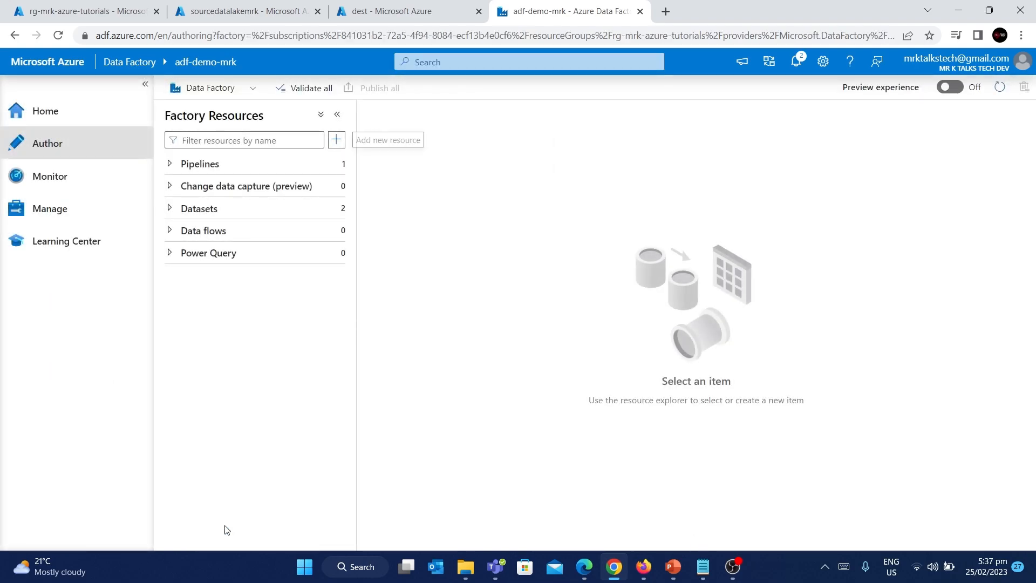
Refresh the dest container in the Azure portal and compare its contents with the source container of sourcedatalakemrk
click(385, 17)
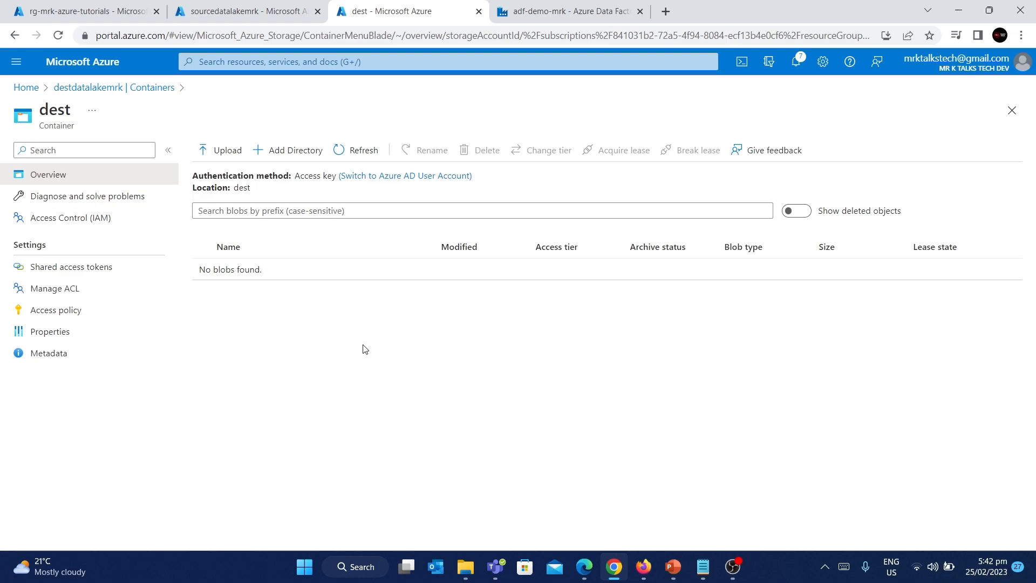
click(342, 148)
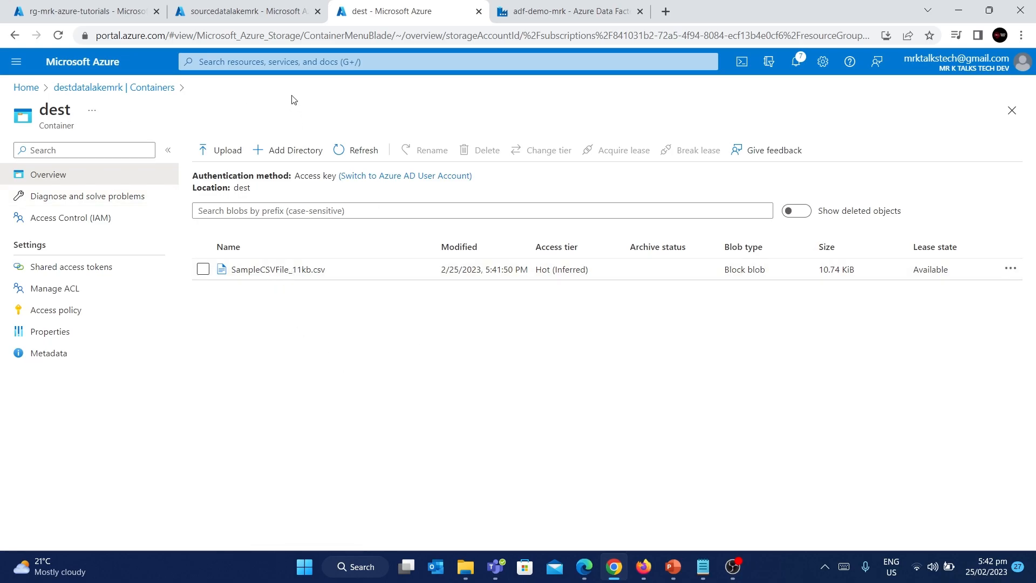
click(246, 11)
click(90, 206)
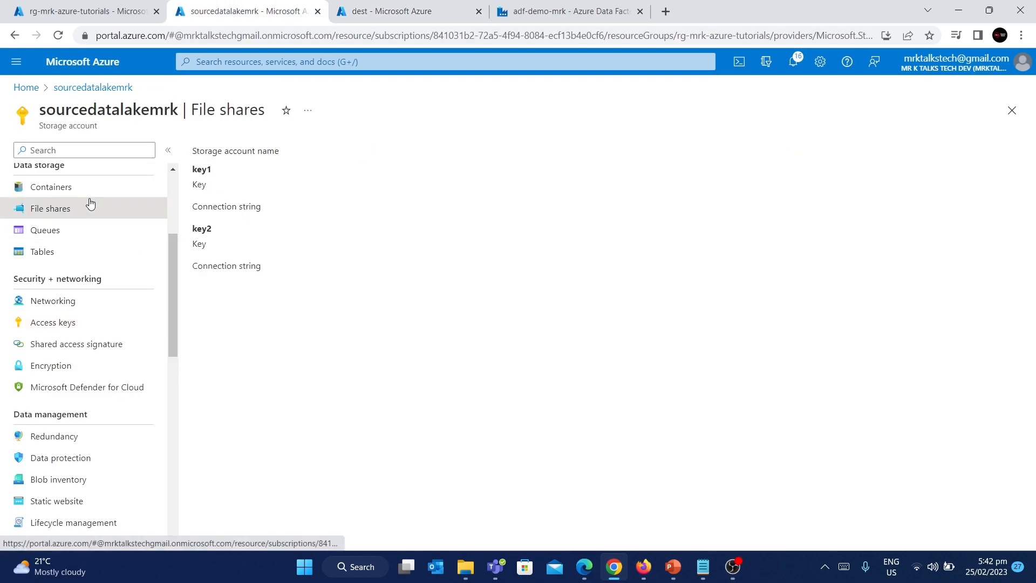
click(73, 195)
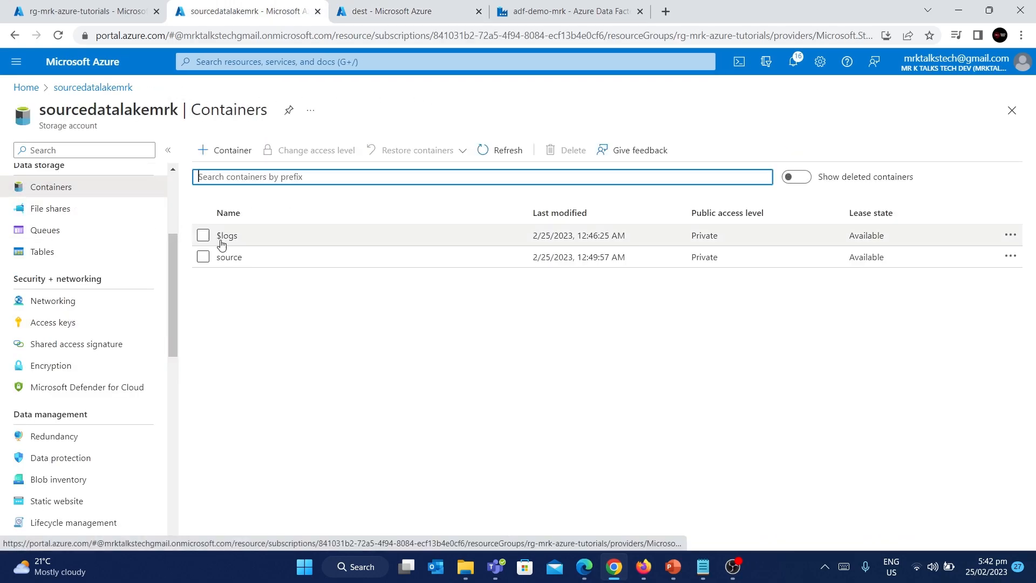
click(226, 257)
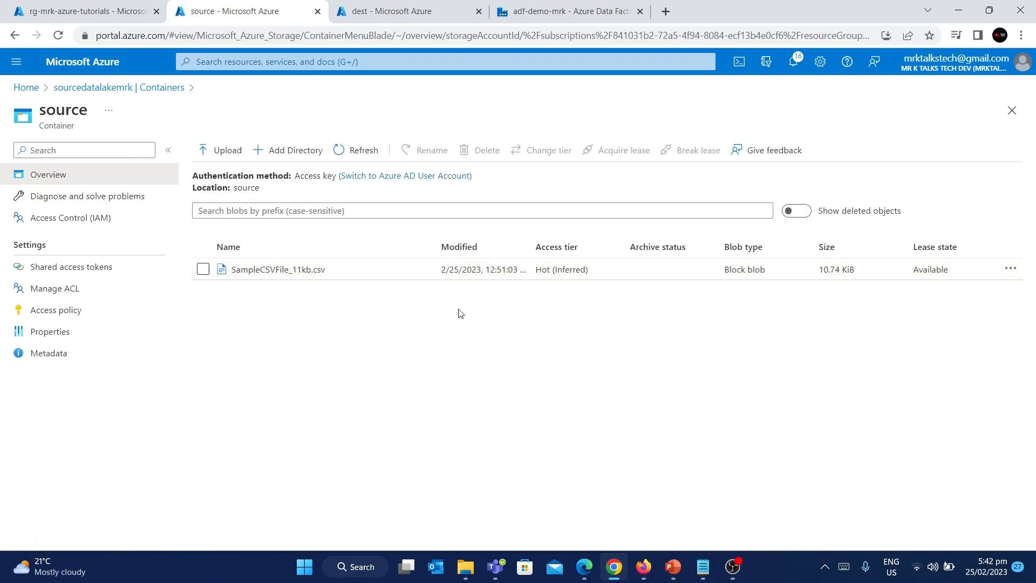
click(440, 7)
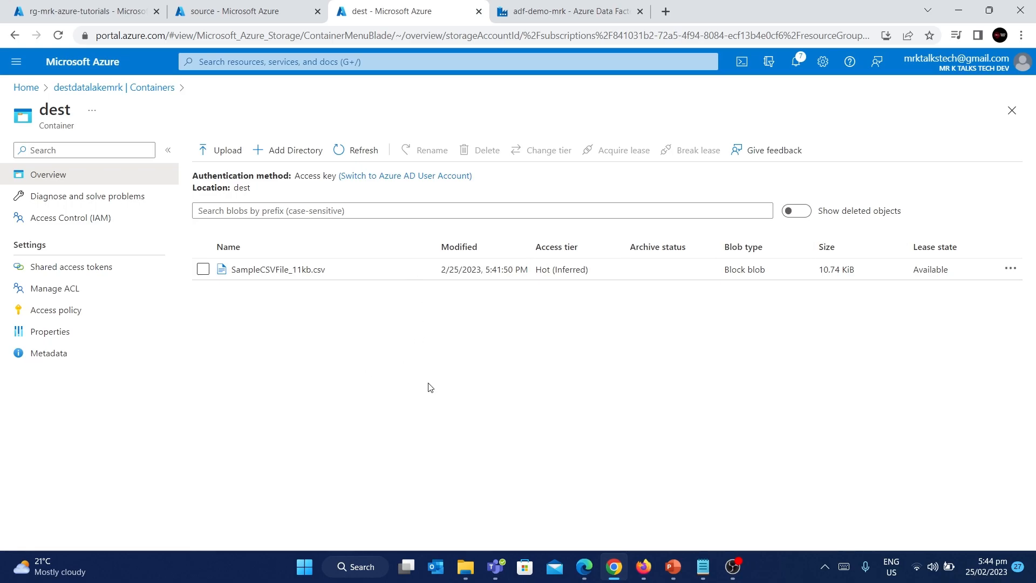
Return to the data factory and inspect copy_data_pipeline, the datasets and the linked services, ending in the authoring view
click(591, 7)
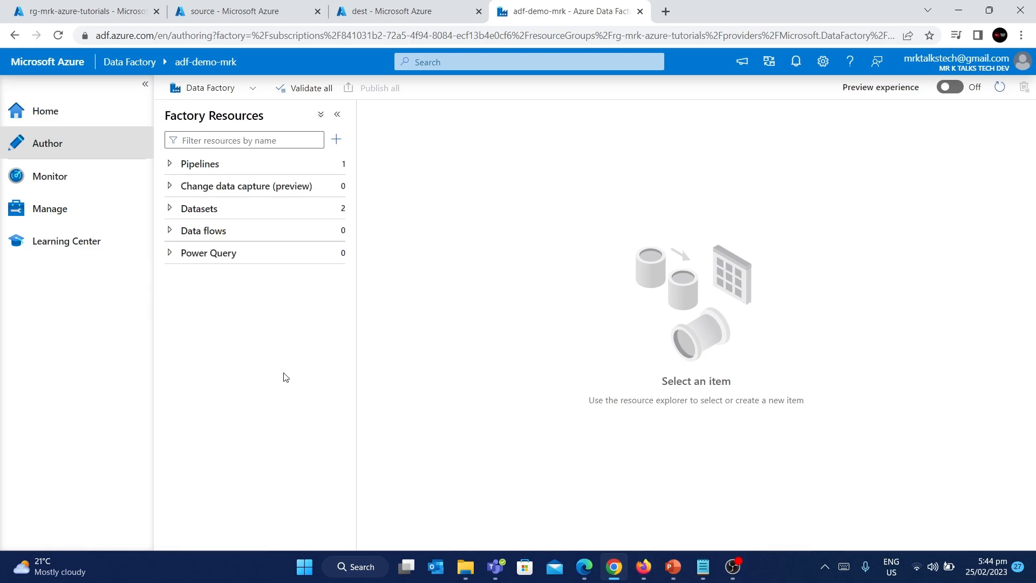
click(187, 164)
click(205, 188)
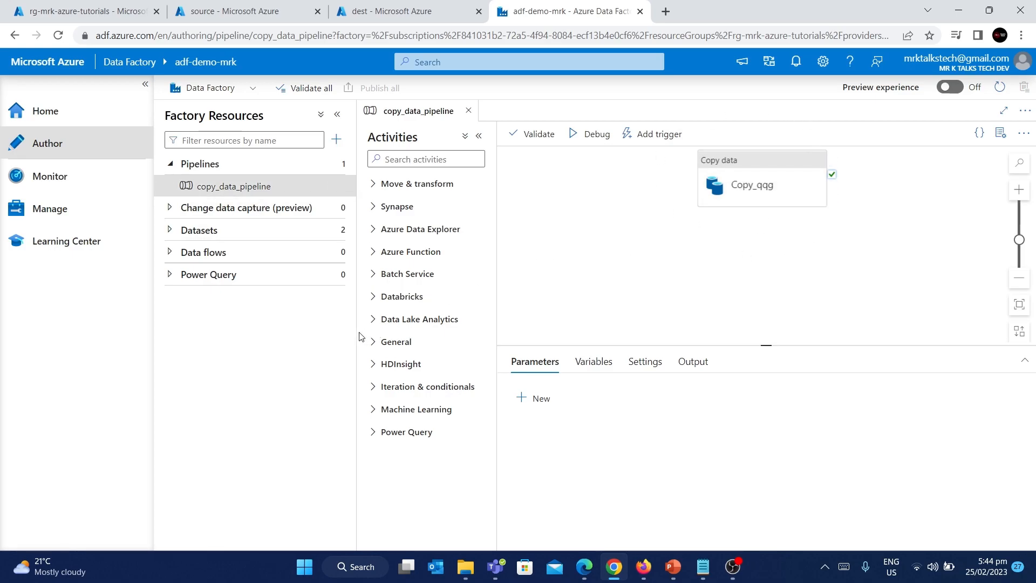
click(224, 237)
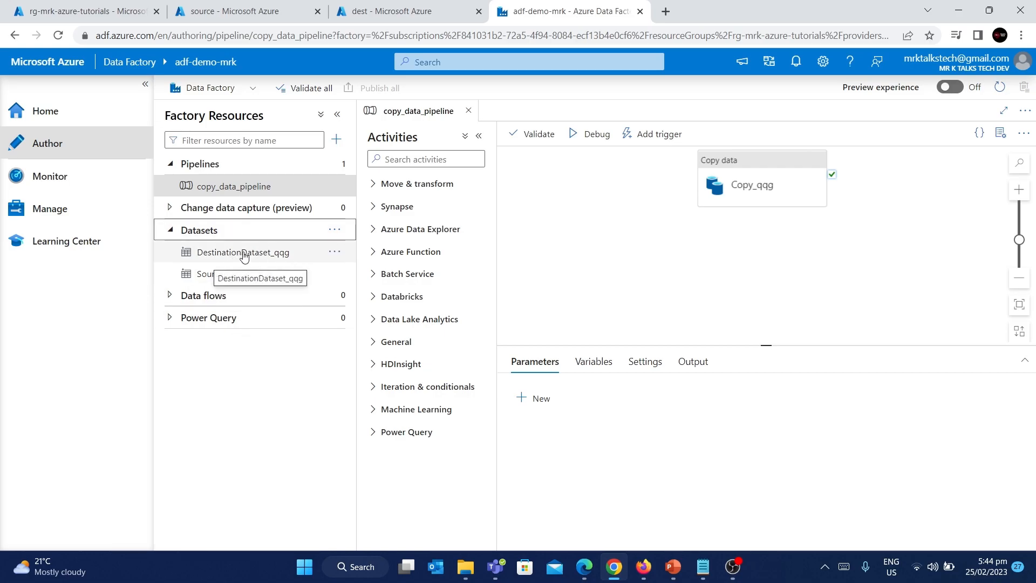
click(42, 201)
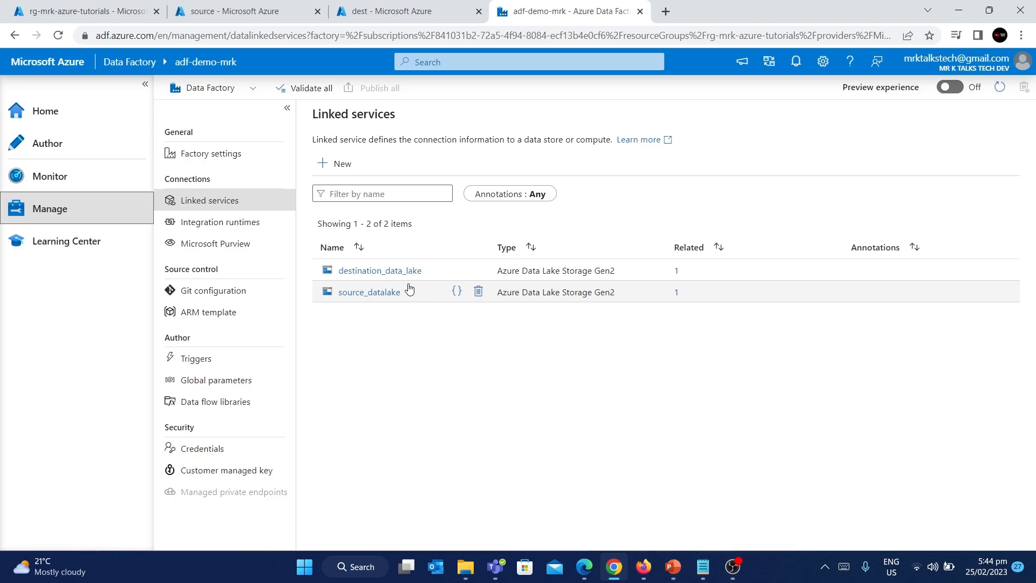
click(62, 154)
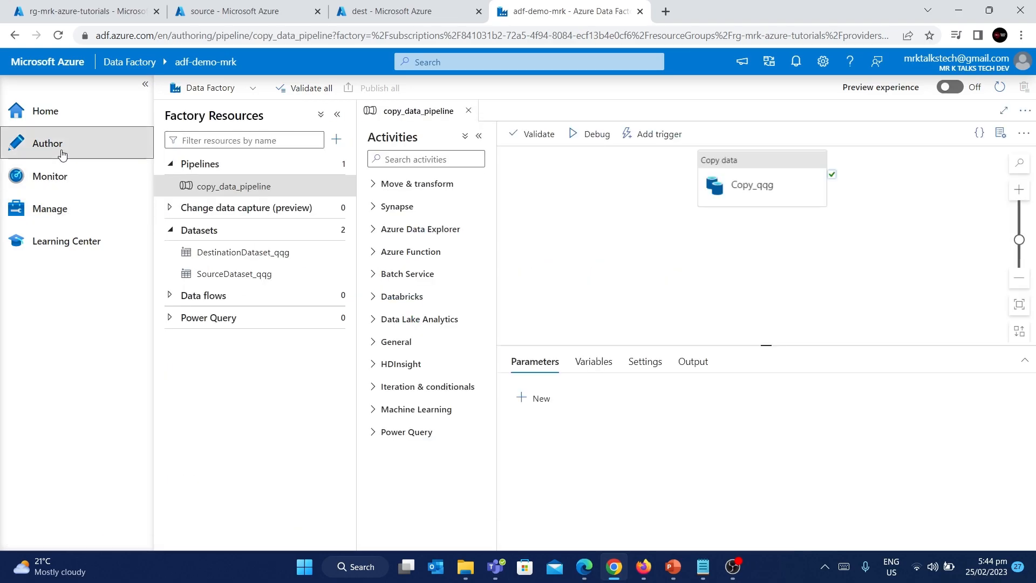